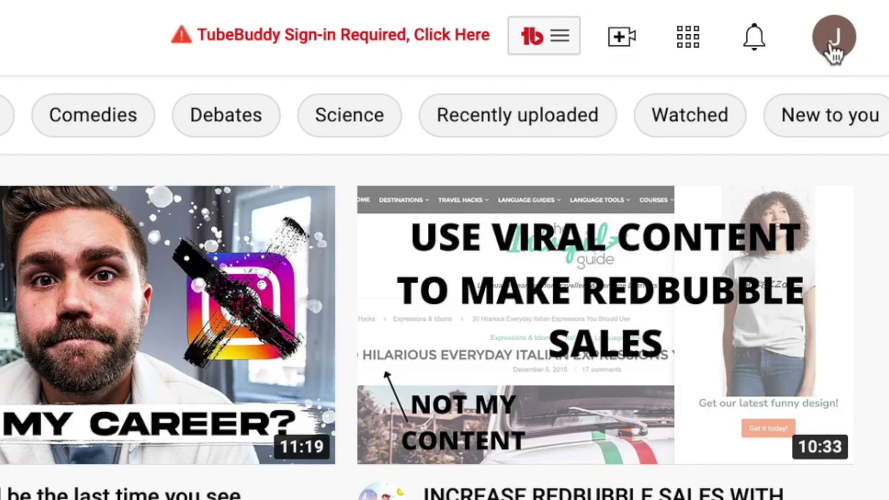
# - Go from the account menu to your channel and open Customize channel on the Branding tab
pyautogui.click(831, 41)
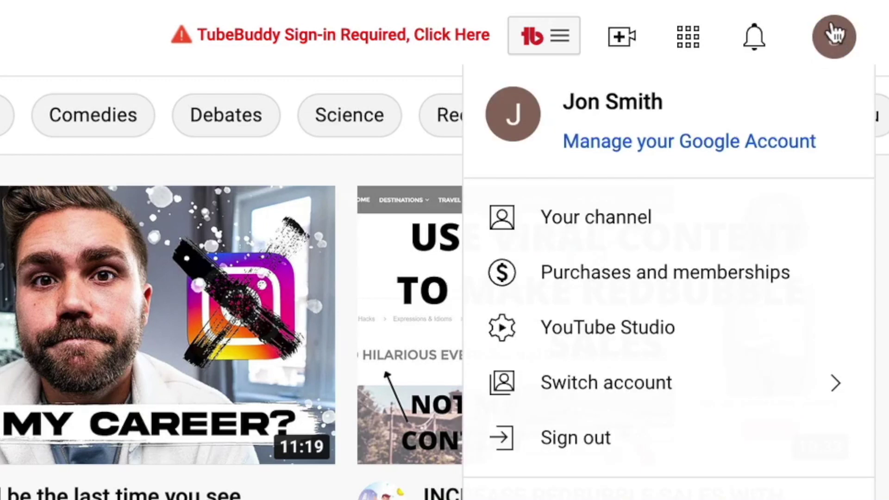
pyautogui.click(595, 218)
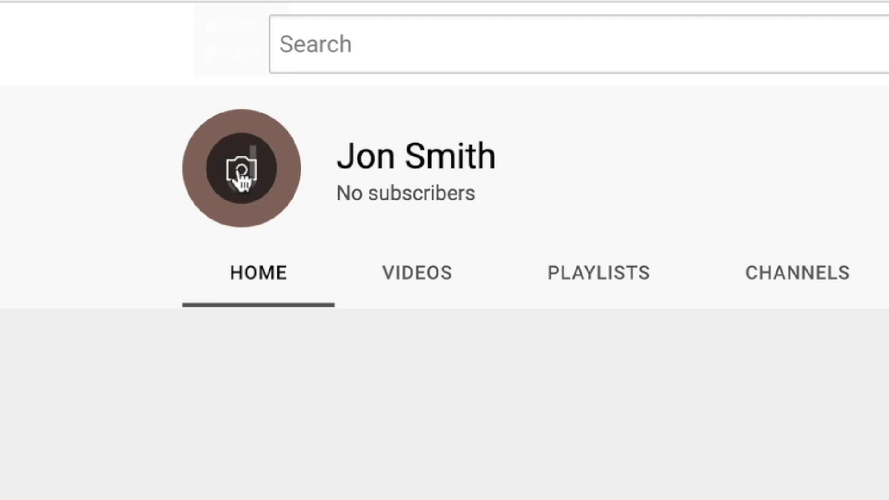
pyautogui.click(241, 170)
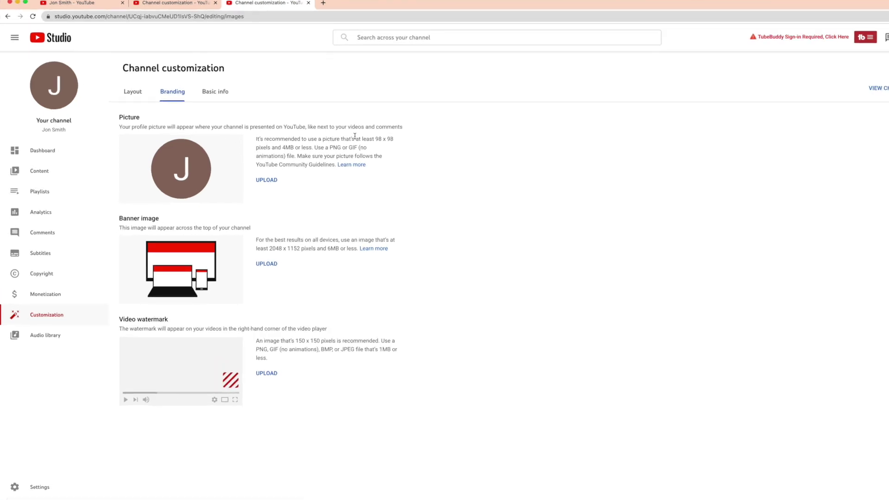
# - Upload happy-1836445_1920.jpg as the new profile picture
pyautogui.click(74, 446)
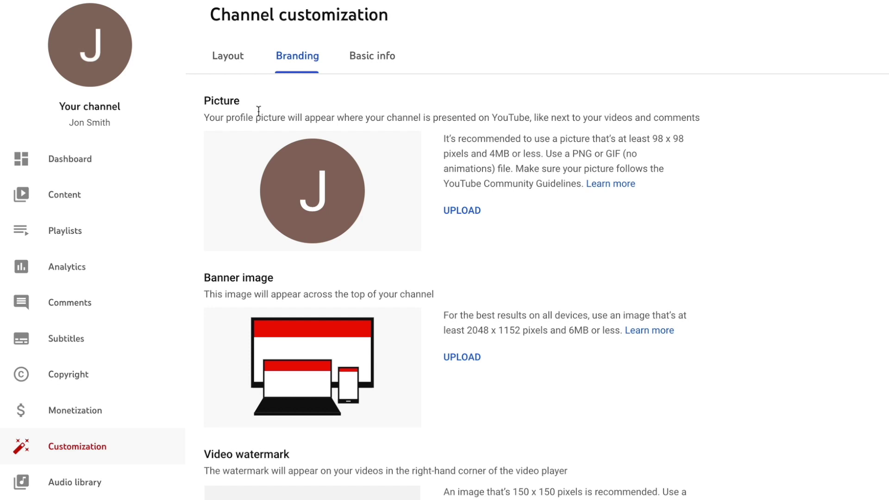
pyautogui.click(464, 214)
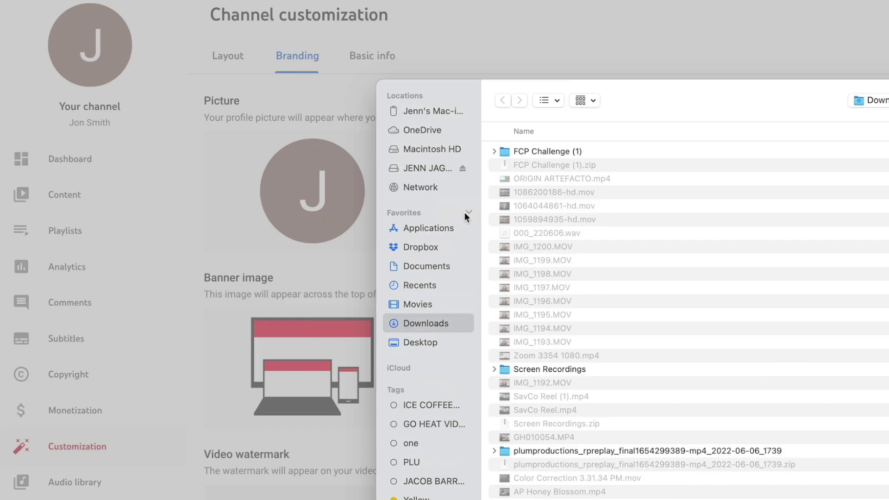
pyautogui.click(295, 229)
pyautogui.click(670, 389)
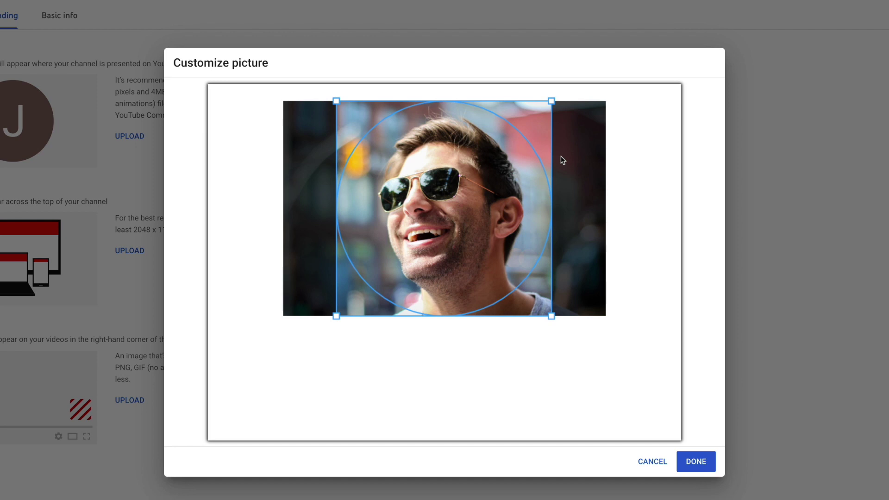
# - Crop the profile picture to a close-up of the smiling man's face and apply it
pyautogui.moveTo(410, 127); pyautogui.dragTo(398, 162)
pyautogui.moveTo(338, 102); pyautogui.dragTo(338, 100)
pyautogui.moveTo(456, 187); pyautogui.dragTo(459, 186)
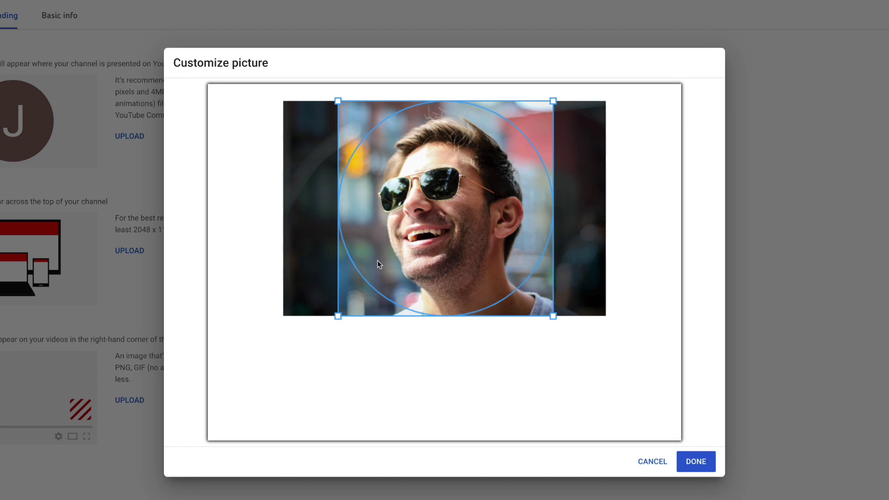
pyautogui.click(694, 455)
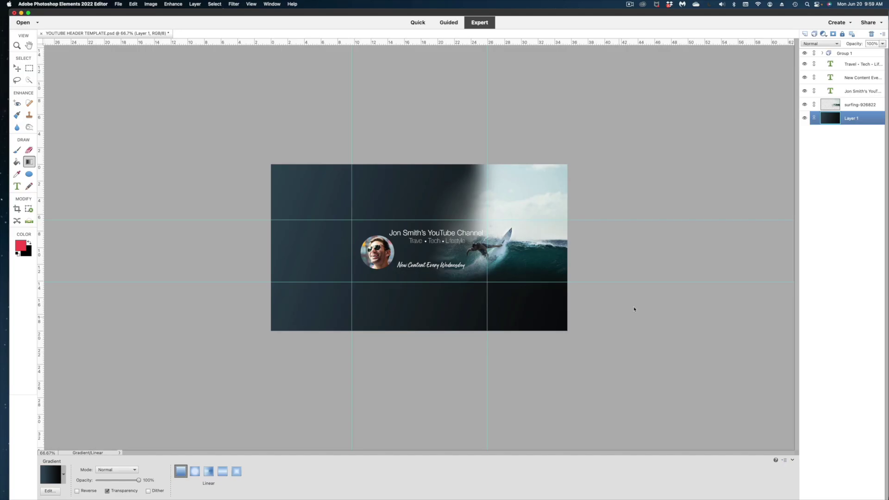
pyautogui.click(862, 105)
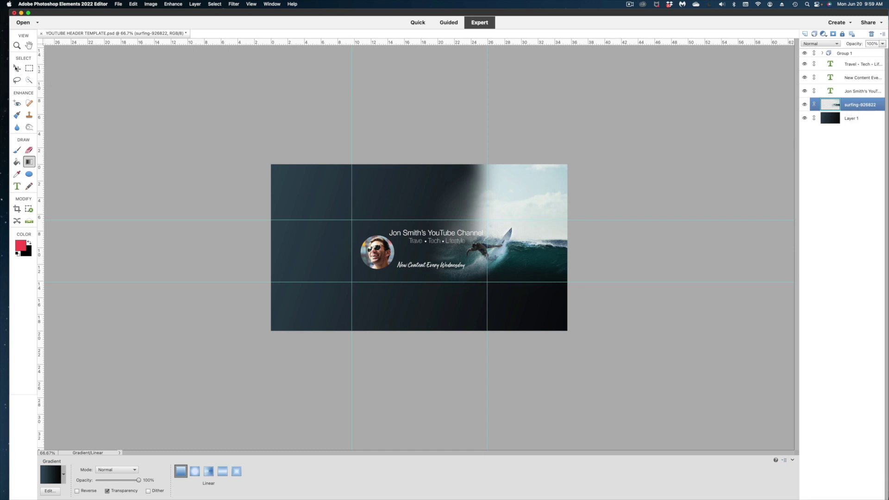
# - Enlarge the surfing photo to about 110% and shift it up slightly in the banner
pyautogui.press('v')
pyautogui.press('super+t')
pyautogui.moveTo(276, 322); pyautogui.dragTo(248, 339)
pyautogui.moveTo(437, 301); pyautogui.dragTo(436, 292)
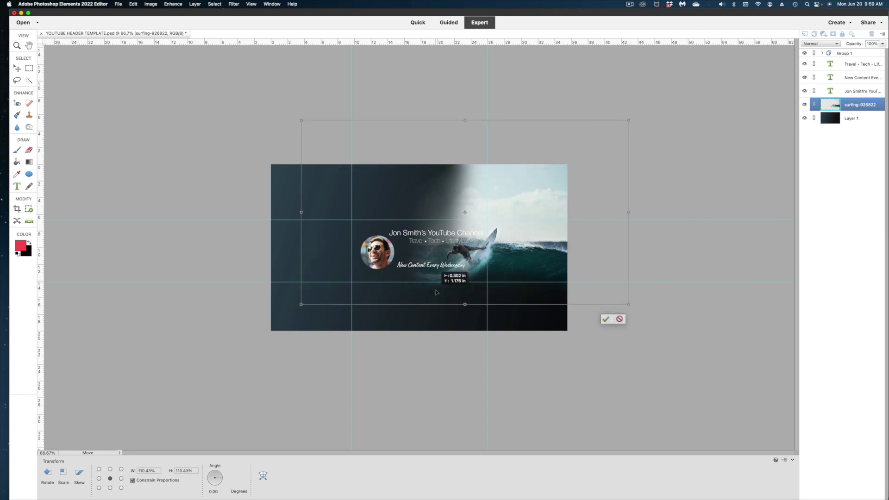
pyautogui.click(606, 319)
pyautogui.click(720, 208)
pyautogui.press('super+equal')
pyautogui.press('super+equal')
# - Move the Travel • Tech • Lifestyle tagline left and shorten the title to just the owner's name
pyautogui.moveTo(514, 231); pyautogui.dragTo(464, 233)
pyautogui.click(518, 217)
pyautogui.click(544, 210)
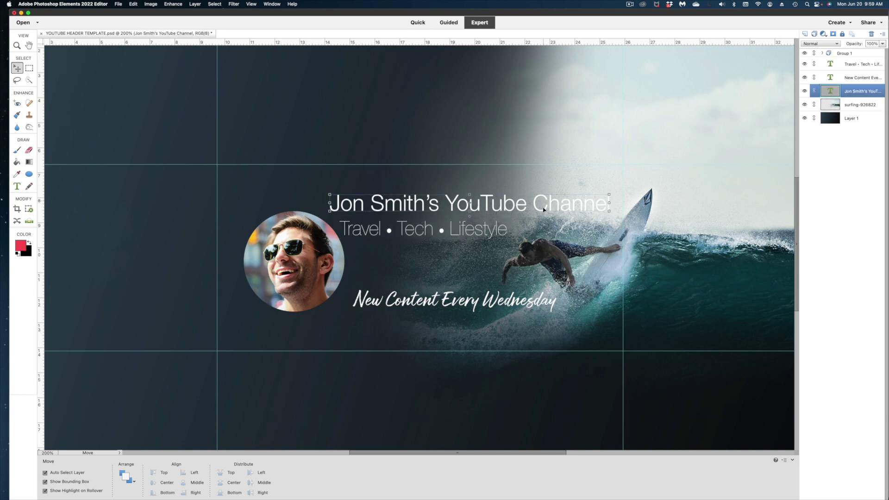
pyautogui.doubleClick(544, 207)
pyautogui.moveTo(610, 204); pyautogui.dragTo(477, 199)
pyautogui.press('BackSpace')
pyautogui.click(399, 222)
pyautogui.press('v')
pyautogui.click(482, 228)
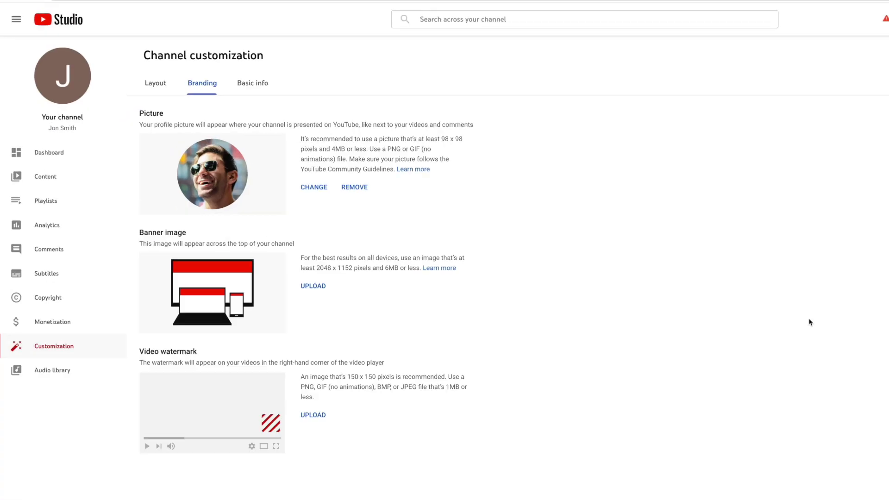
# - Upload the finished surfing header JPG as the channel's banner art
pyautogui.click(471, 360)
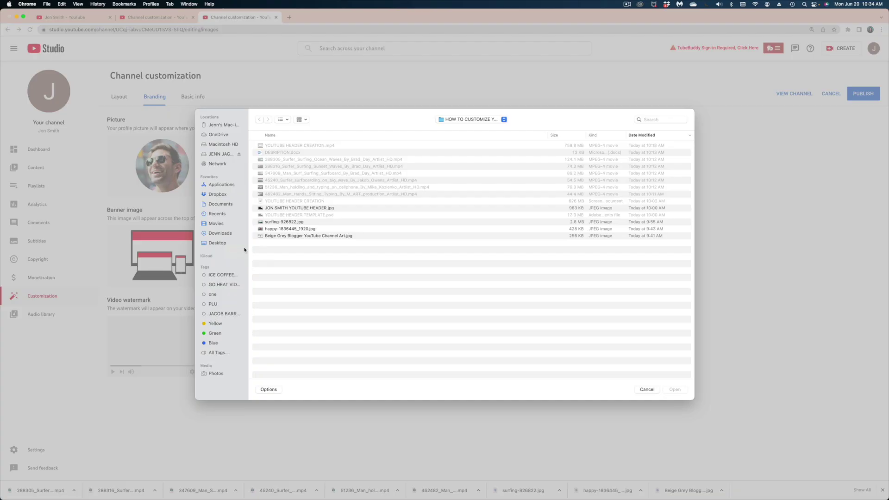
pyautogui.click(299, 208)
pyautogui.click(674, 389)
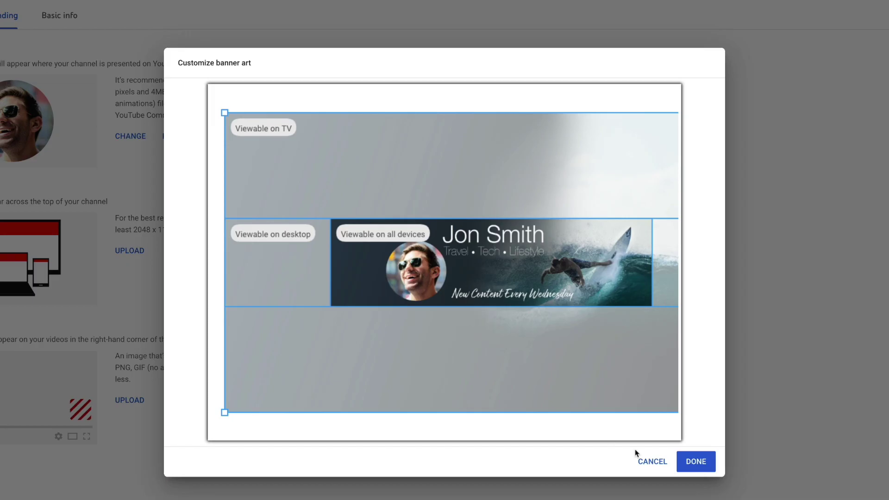
# - Confirm the banner's device-safe areas and apply it with DONE
pyautogui.click(696, 461)
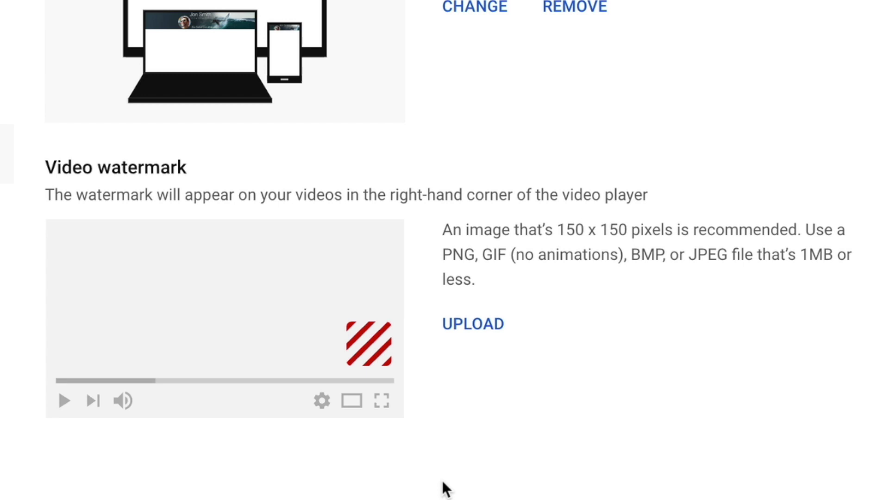
# - Set the smiling sunglasses photo as the video watermark, then switch to the Basic info tab
pyautogui.click(486, 324)
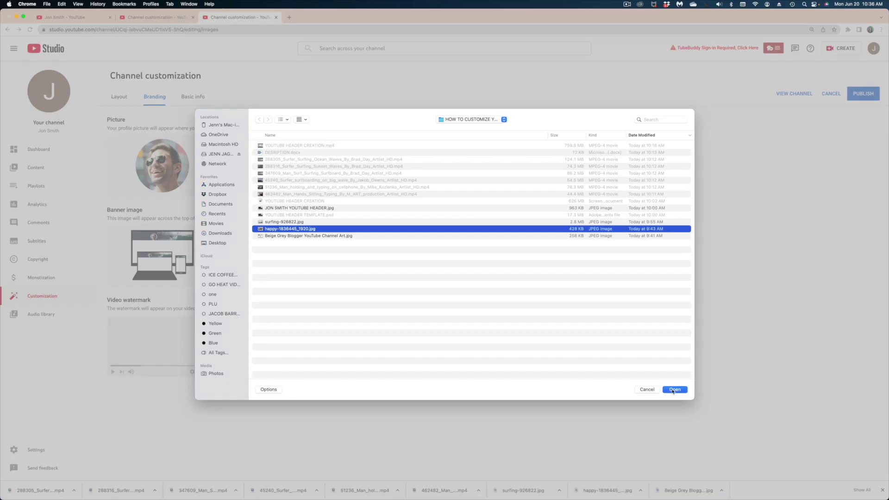
pyautogui.click(674, 390)
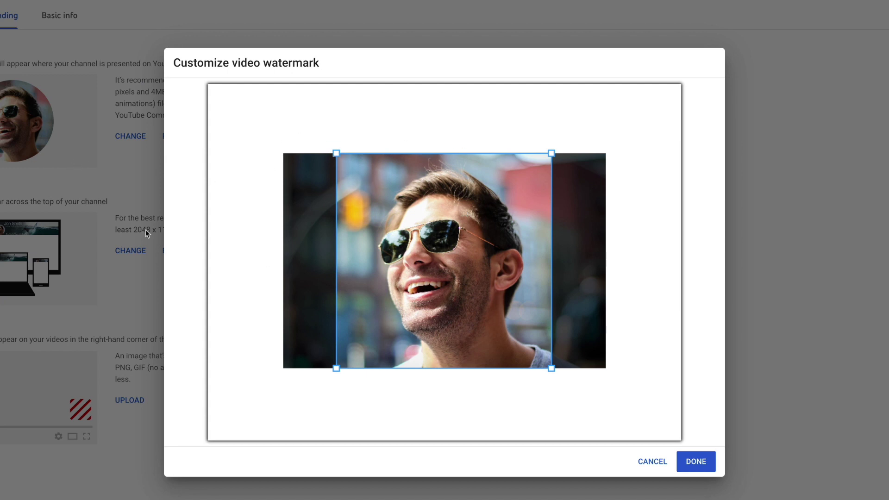
pyautogui.moveTo(362, 152); pyautogui.dragTo(395, 193)
pyautogui.click(706, 458)
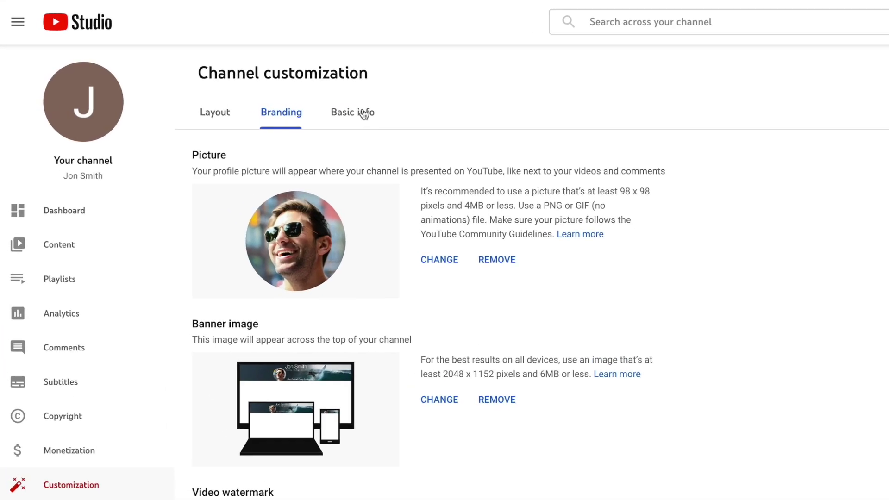
pyautogui.click(349, 115)
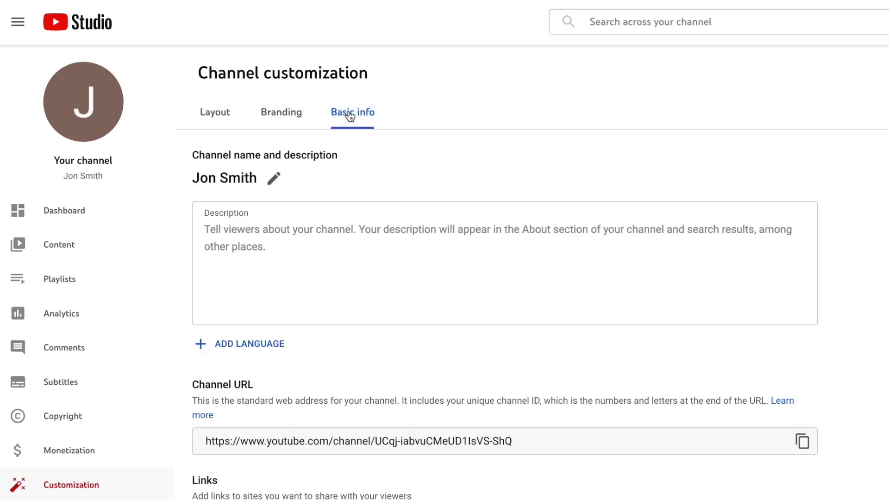
# - Make the channel name editable using the pencil icon
pyautogui.click(274, 178)
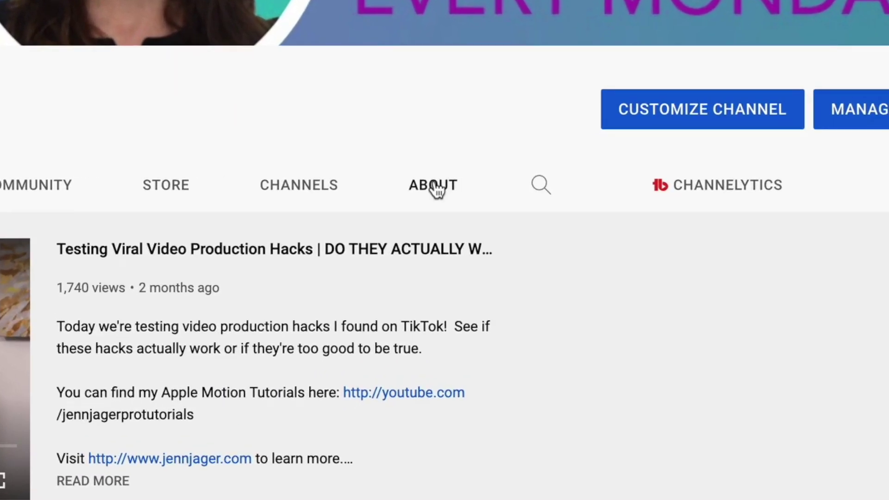
# - Check the example channel's About page, then write a welcome description about traveling the world with a surfboard
pyautogui.click(435, 187)
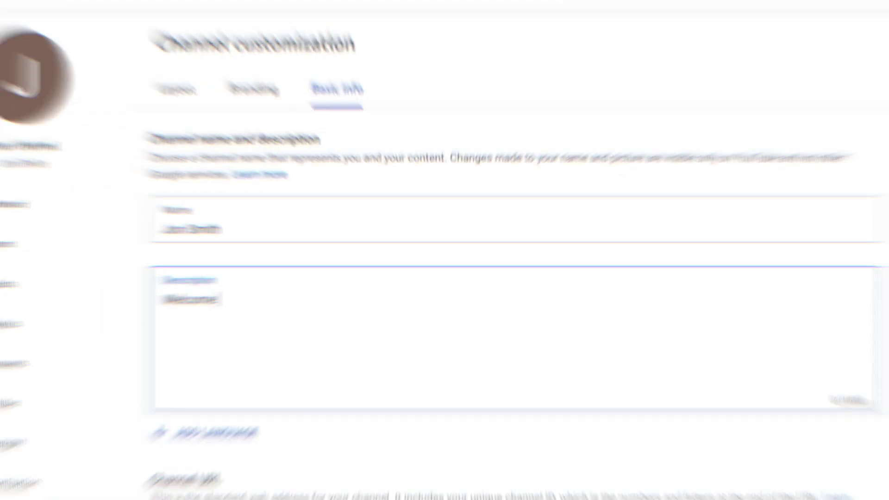
pyautogui.write('to my YouTube Channel! My content is all about traveling the world with a surfboard in one arm and a laptop in the oth')
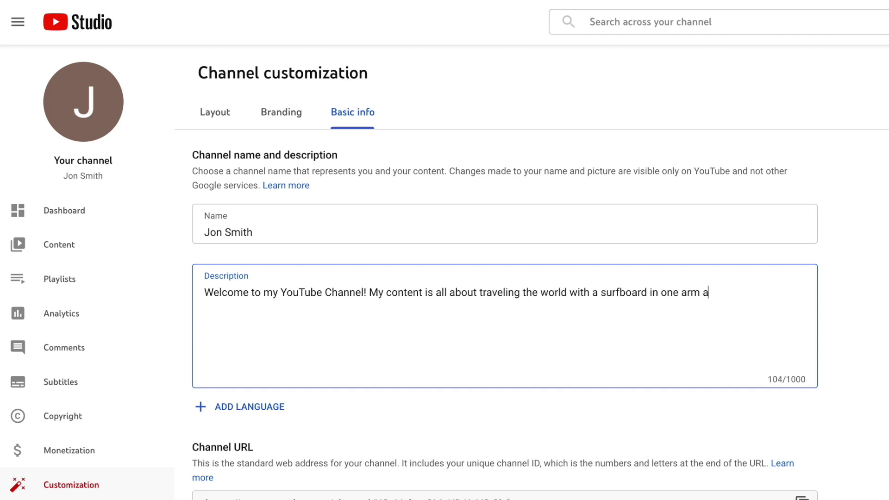
pyautogui.write("er.  Join me while I explore the planet's best surf spots, all while working remotely.  Here, I’ll share the places you need to visit, and tech tools that keep me c")
pyautogui.write('onnected and working efficiently even in the most remote corners of Earth. Plus, we’ll meet so')
pyautogui.write('me really cool people and eat some great food along the way.')
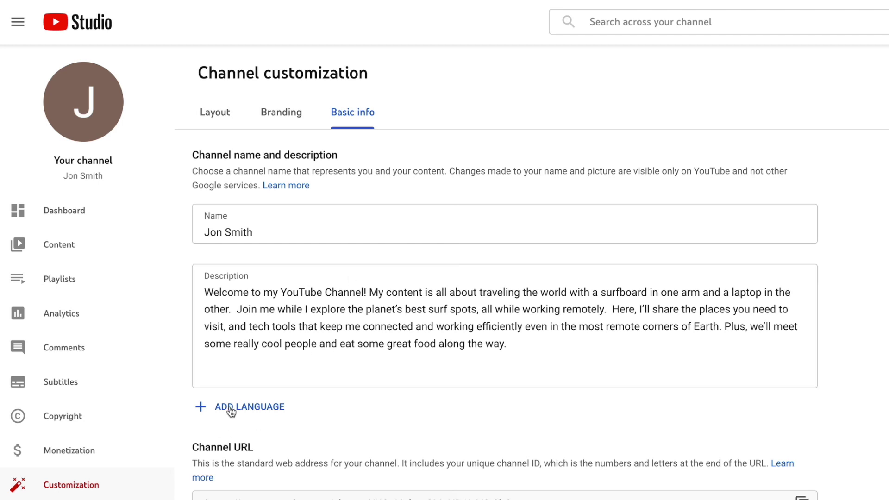
pyautogui.click(231, 409)
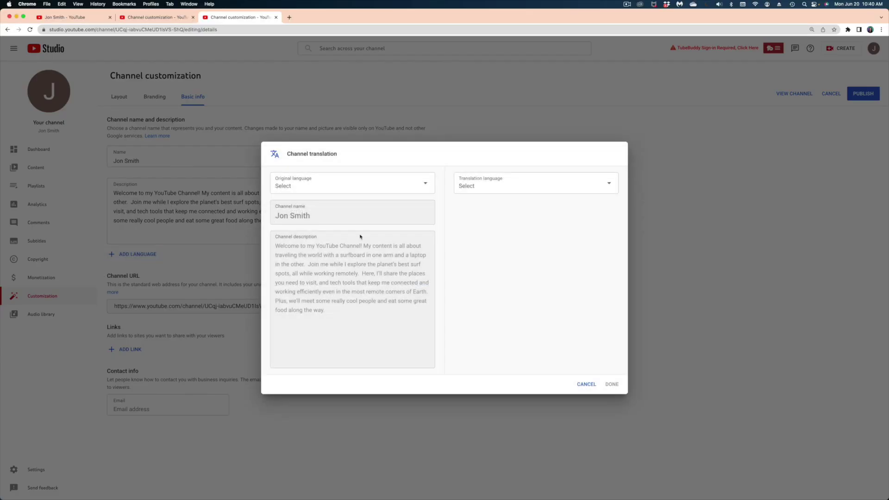
pyautogui.click(587, 384)
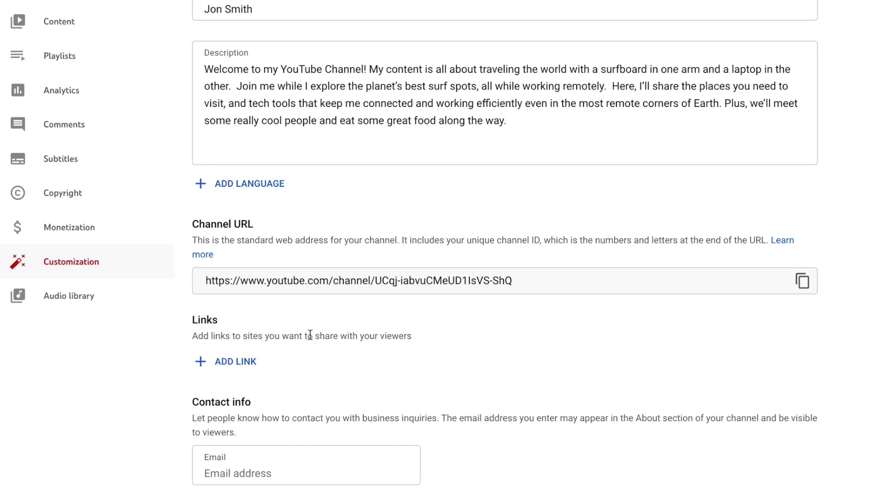
# - Add three links: My Website with the personal site URL, Facebook and Instagram with their profile URLs
pyautogui.click(227, 362)
pyautogui.write('My Website')
pyautogui.press('Tab')
pyautogui.write('www.')
pyautogui.press('BackSpace')
pyautogui.press('BackSpace')
pyautogui.press('BackSpace')
pyautogui.press('BackSpace')
pyautogui.write('http://jonsmith.com')
pyautogui.click(235, 413)
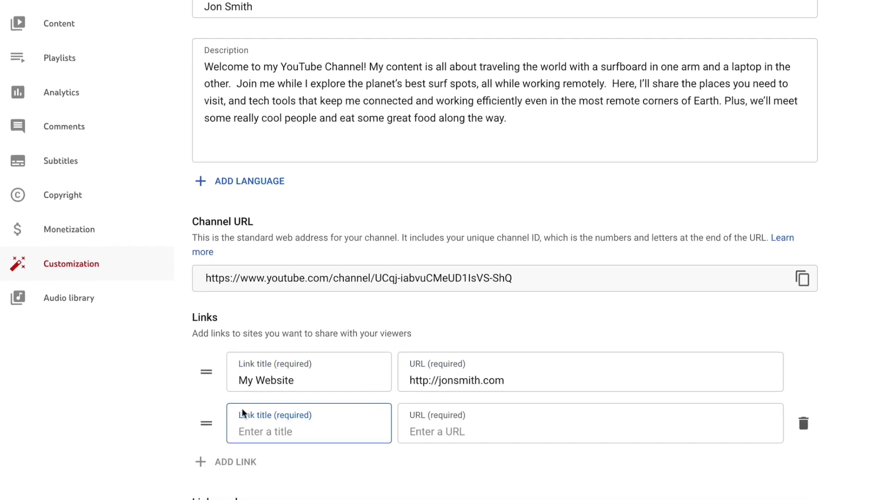
pyautogui.write('Facebook')
pyautogui.click(488, 420)
pyautogui.write('http://facebook.com/jonsmith')
pyautogui.click(236, 460)
pyautogui.write('Instagram')
pyautogui.press('Tab')
pyautogui.write('http://instagram.com/')
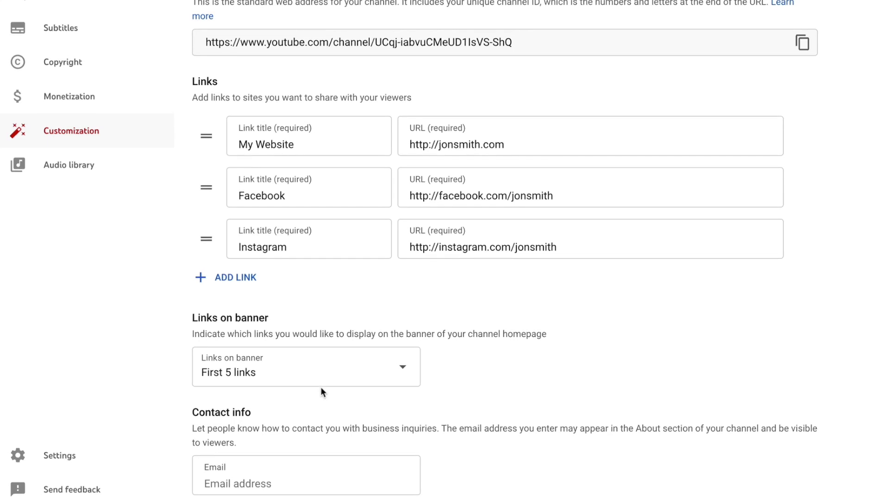
# - Set Links on banner to First 5 links and begin entering the business contact email
pyautogui.click(320, 367)
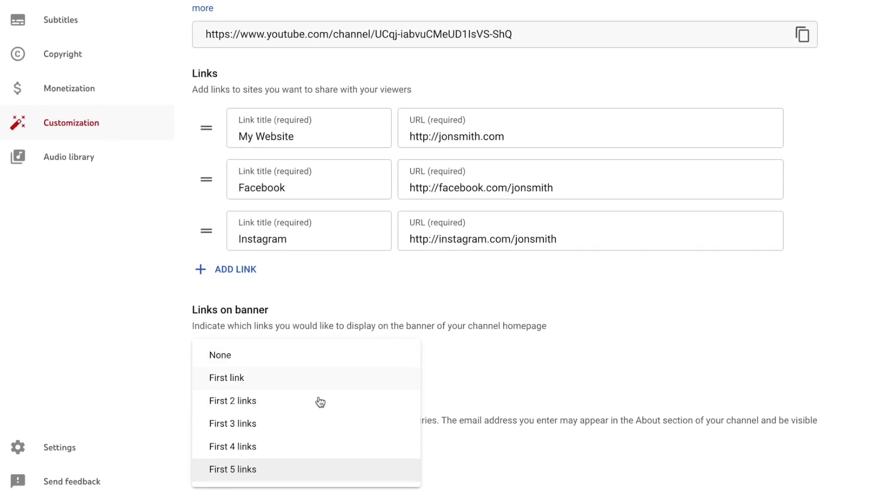
pyautogui.click(245, 474)
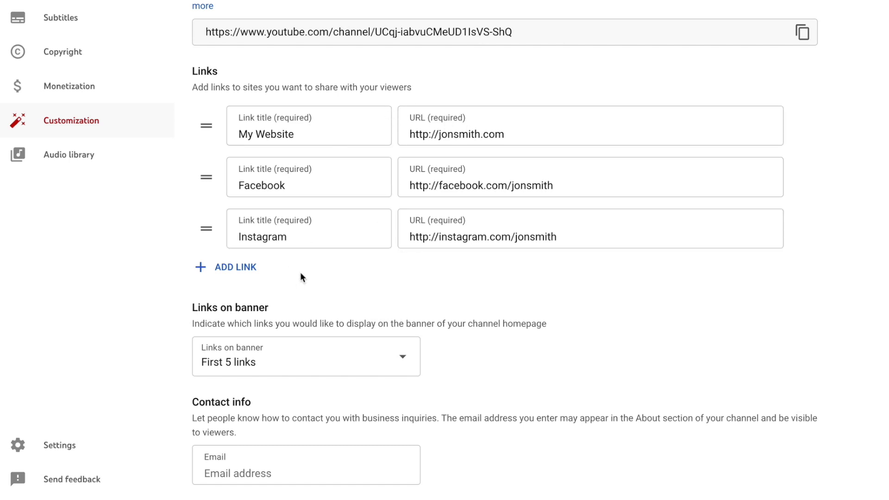
pyautogui.press('Tab')
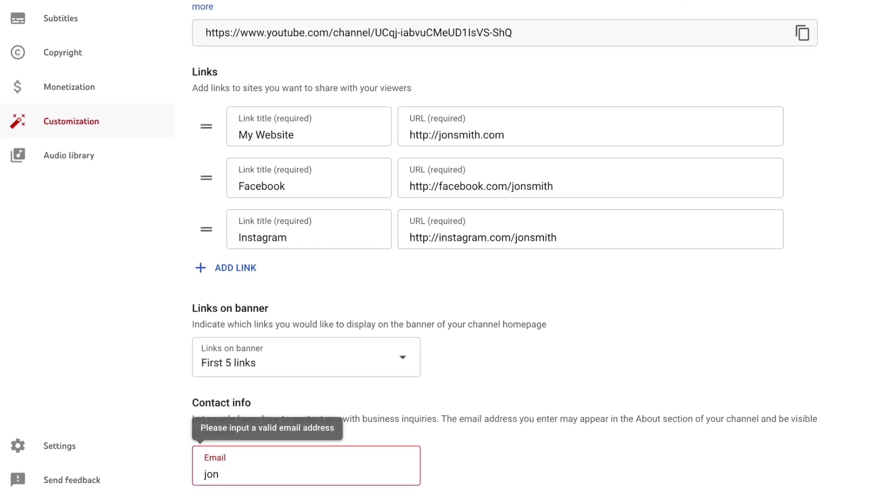
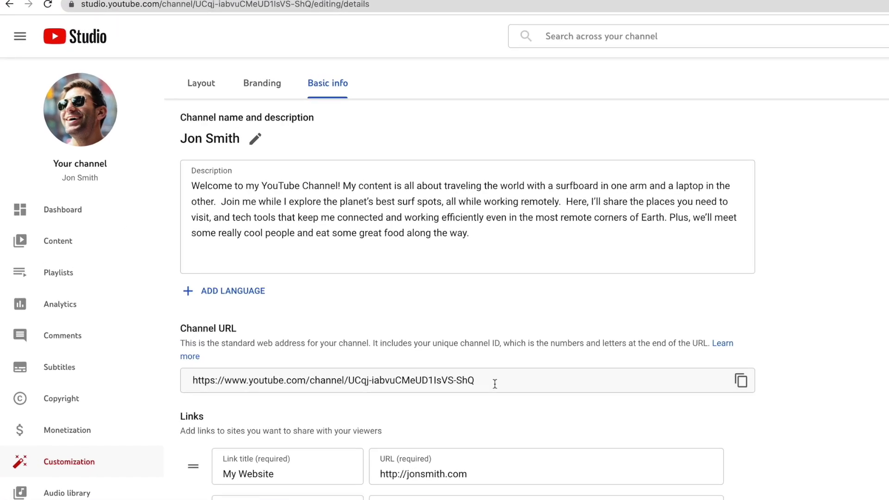
# - Switch Channel customization to the Layout tab to reach the Video spotlight options
pyautogui.click(250, 89)
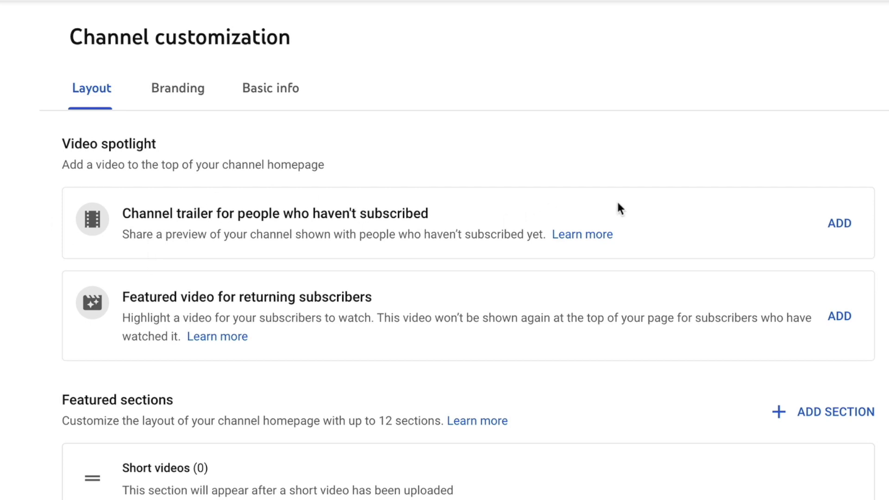
# - Set California Surfing as the channel trailer, then start adding a featured video
pyautogui.click(836, 218)
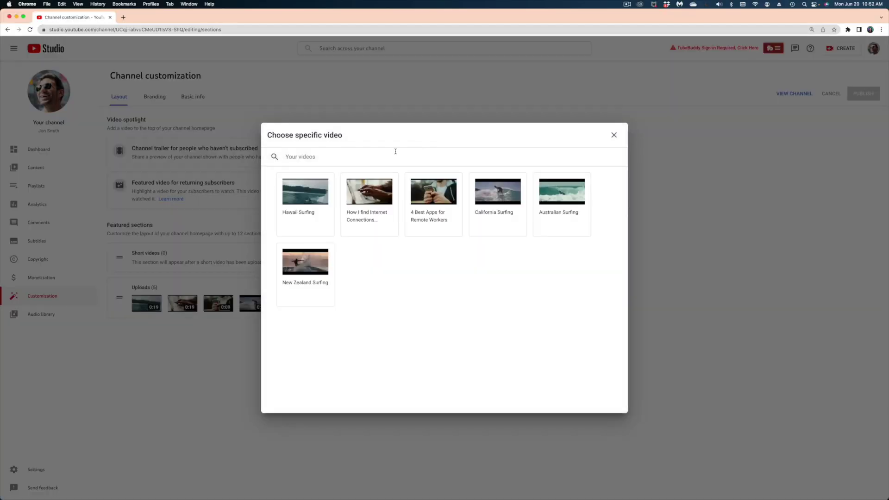
pyautogui.click(486, 203)
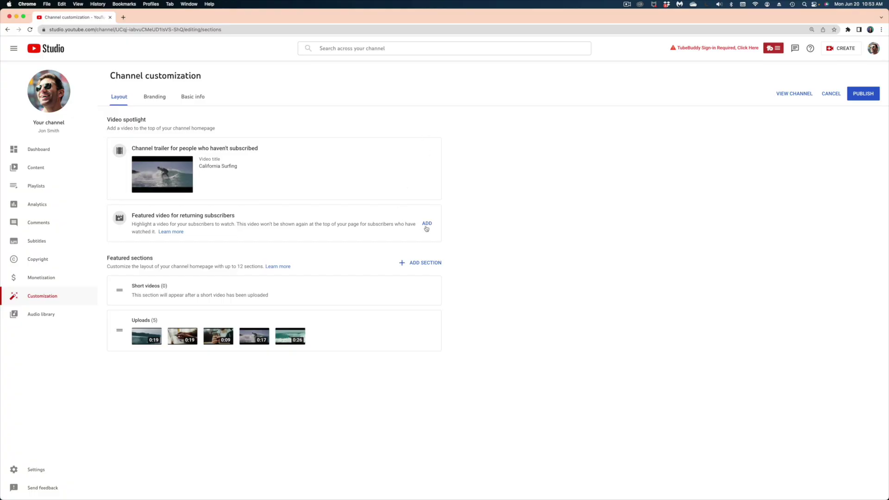
pyautogui.click(427, 224)
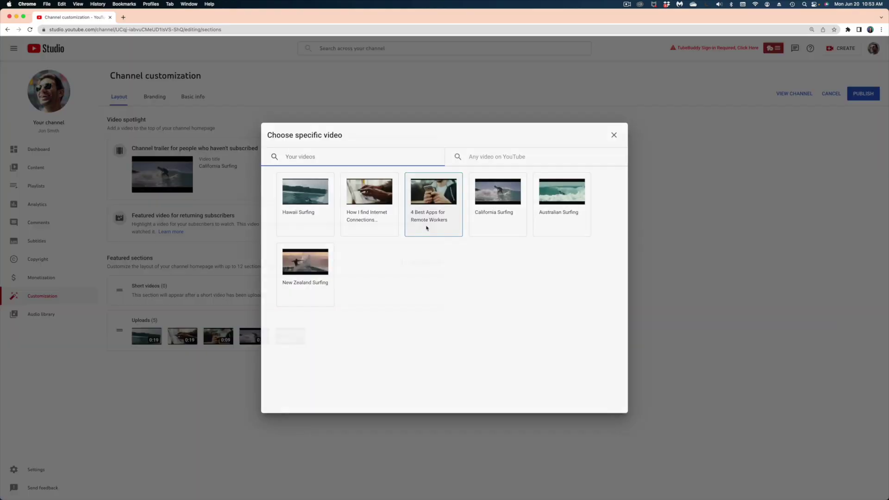
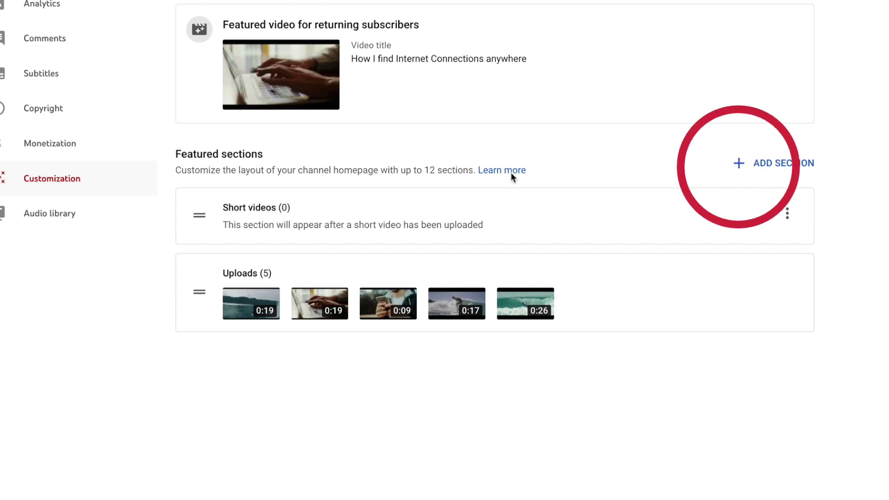
# - Add a Single playlist section for My Favorite Surfing Spots and drag it up the featured sections
pyautogui.click(741, 163)
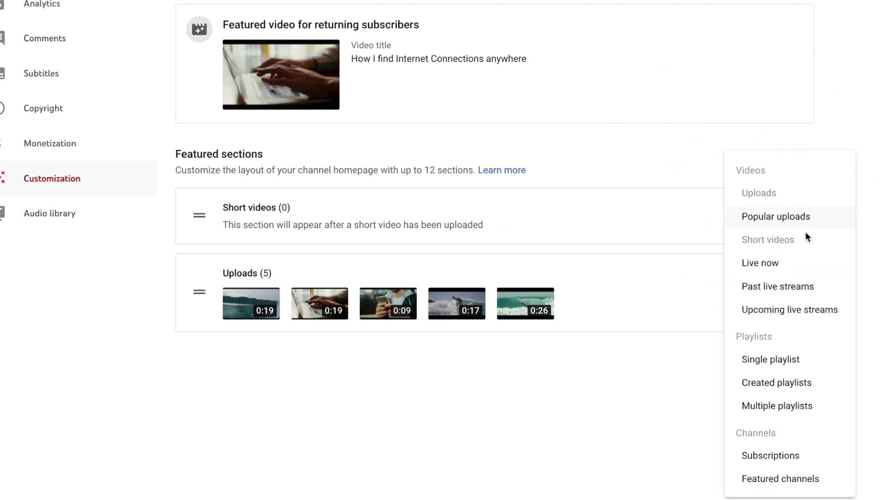
pyautogui.click(772, 364)
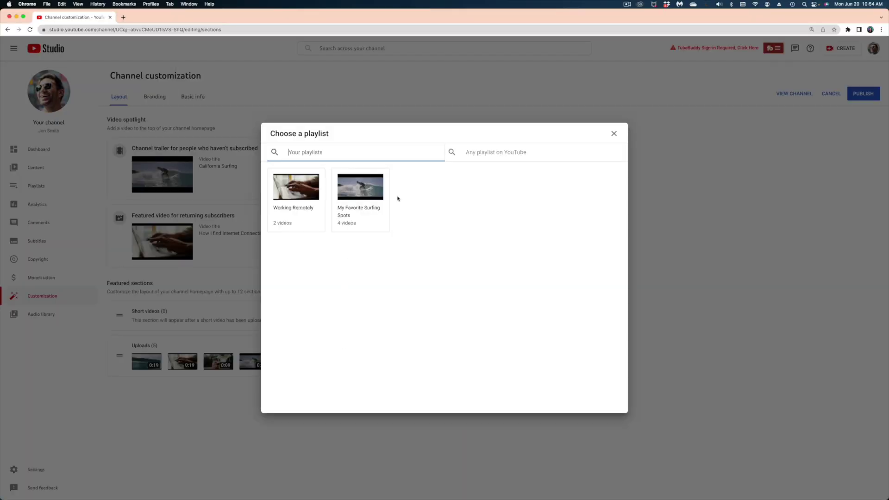
pyautogui.click(382, 196)
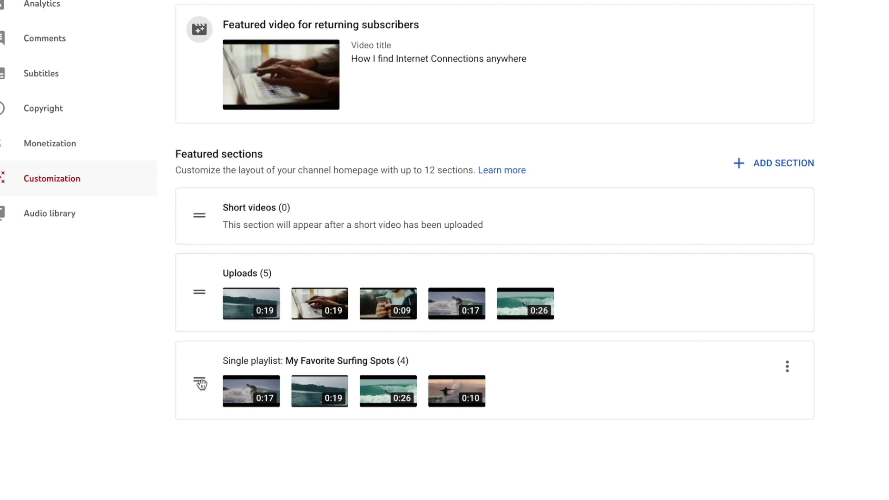
pyautogui.moveTo(200, 382); pyautogui.dragTo(199, 207)
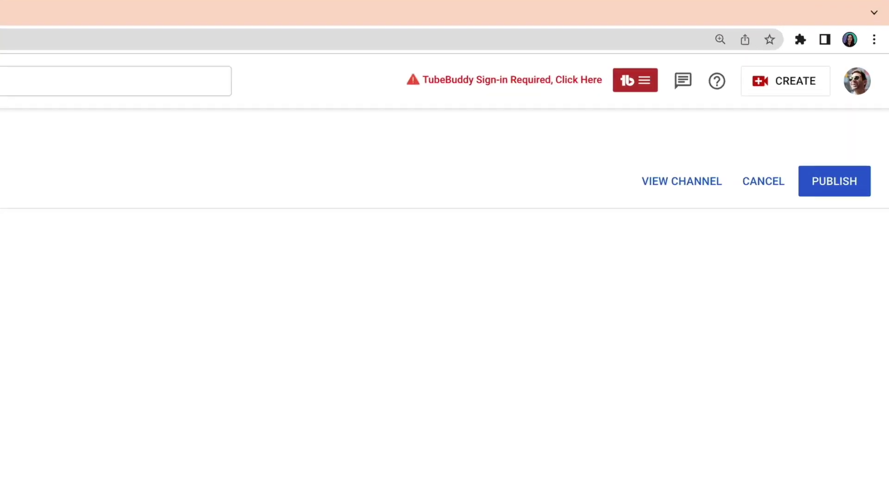
# - Publish the homepage layout, check the surfing playlist row on the channel page, then return to customization
pyautogui.click(818, 228)
pyautogui.click(852, 106)
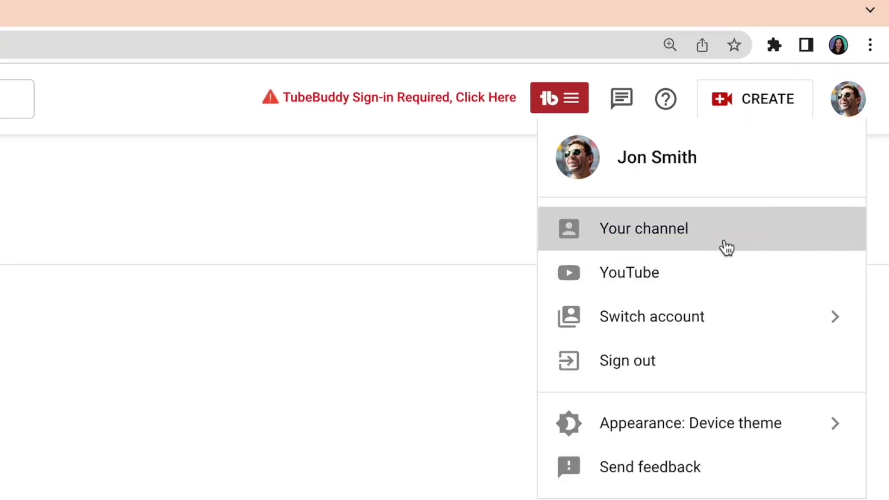
pyautogui.click(724, 247)
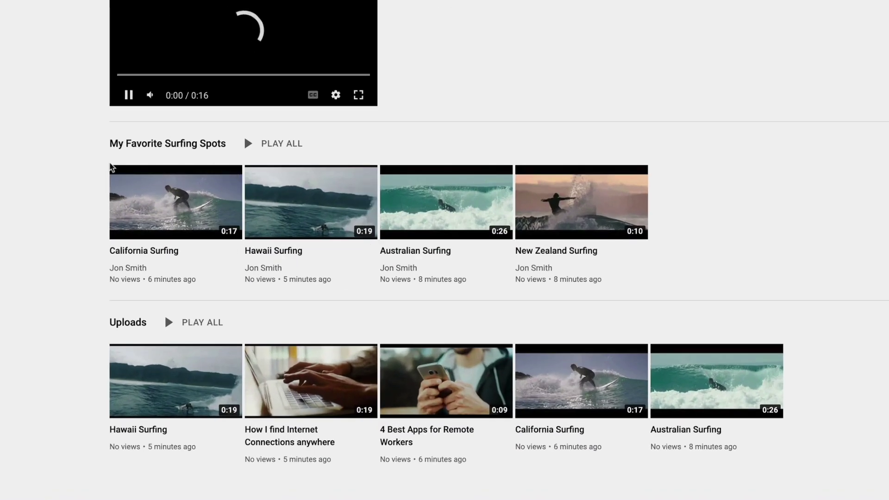
pyautogui.scroll(-3, 153, 273)
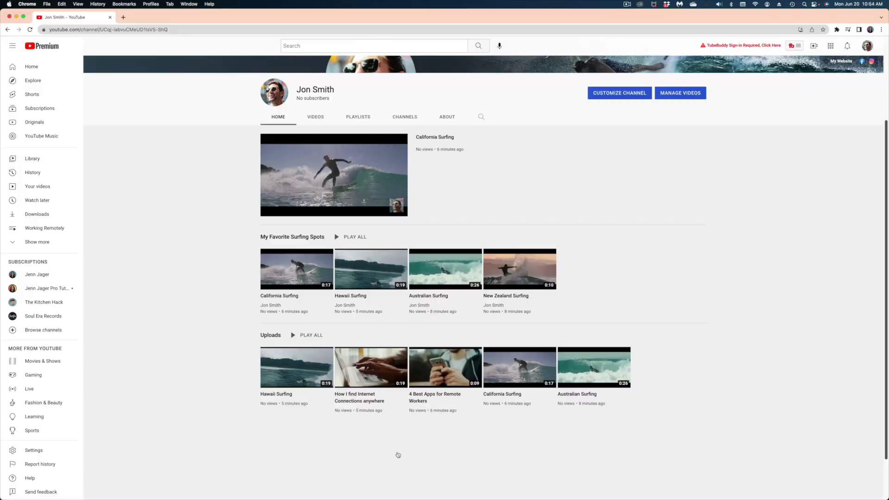
pyautogui.scroll(5, 357, 435)
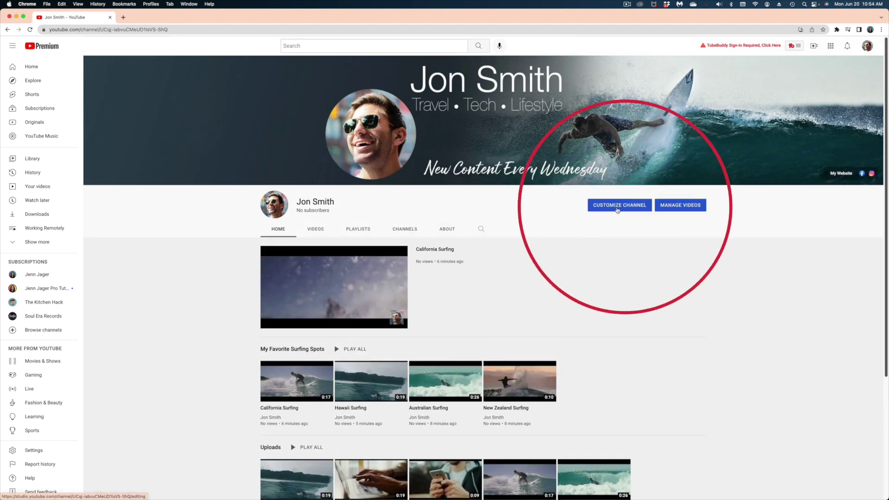
pyautogui.click(616, 208)
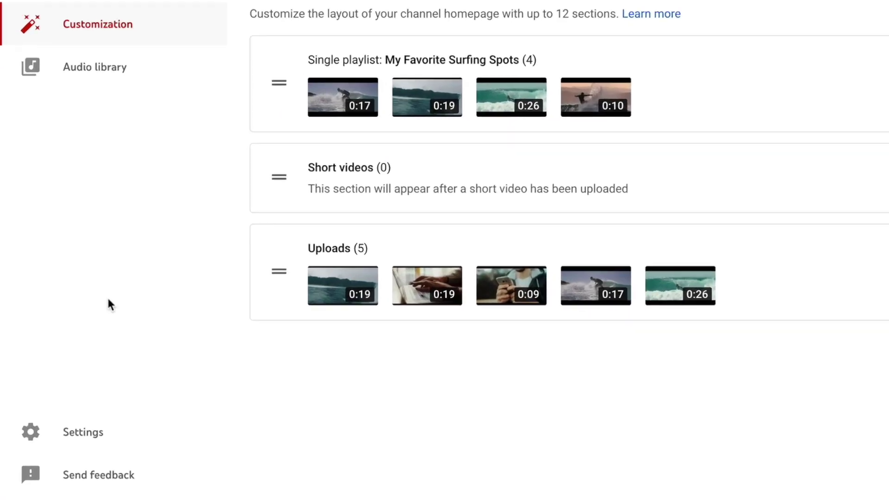
# - Open the Settings dialog on General, showing the default currency as USD — US Dollar
pyautogui.click(103, 432)
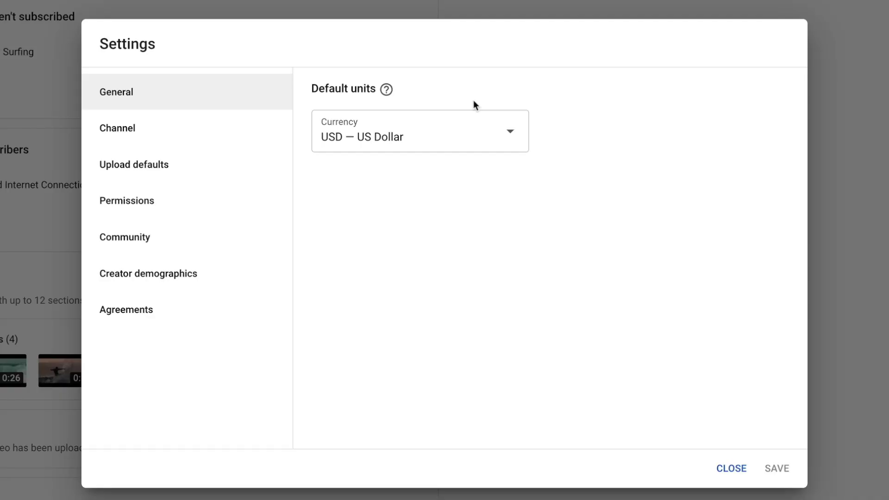
# - Set the channel's country of residence to United States in Basic info
pyautogui.click(148, 133)
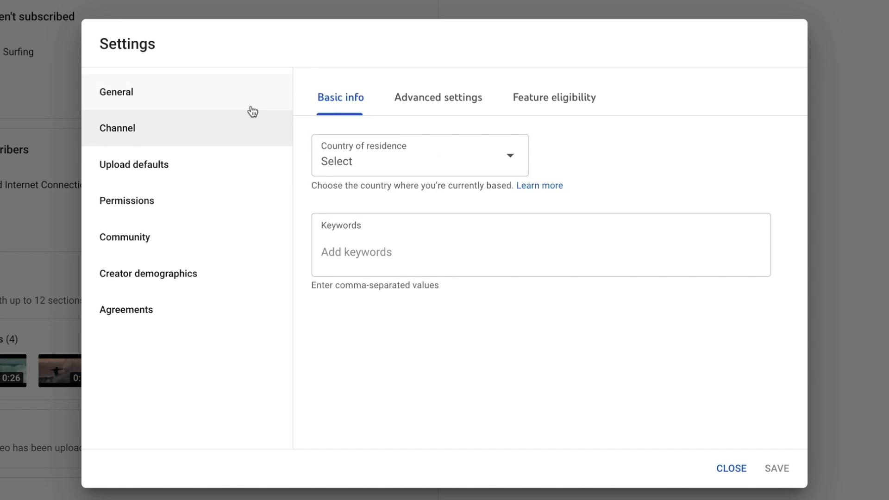
pyautogui.click(473, 163)
pyautogui.scroll(-20, 455, 319)
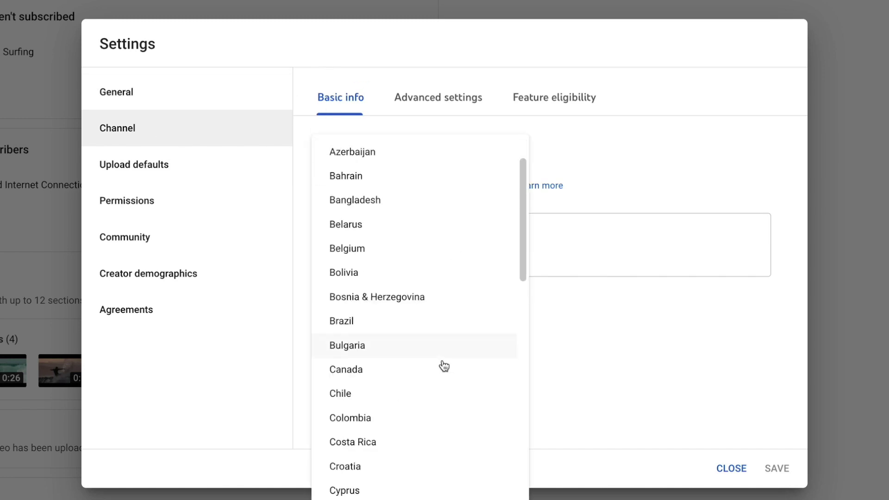
pyautogui.press('Escape')
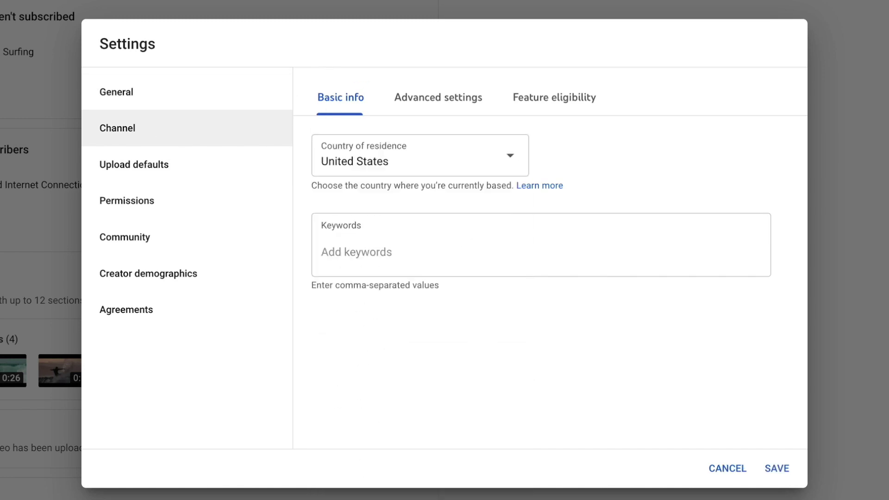
# - Add channel keywords: surfing, surf, best surf spots in the world, working remotely, and more
pyautogui.click(365, 247)
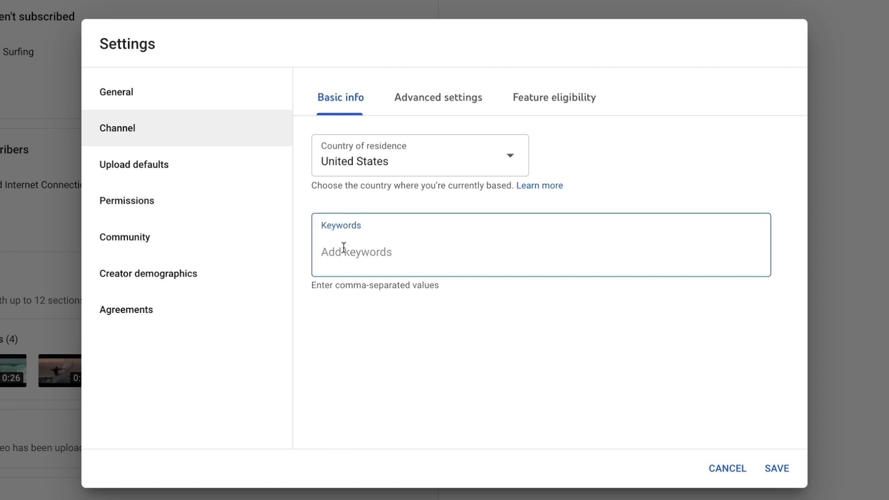
pyautogui.write('surf')
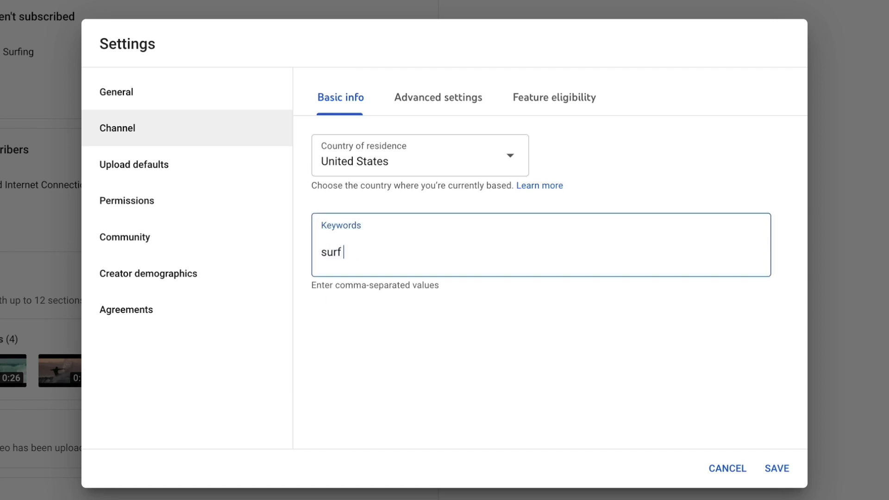
pyautogui.write('ing,surf,best surf spots in the wor')
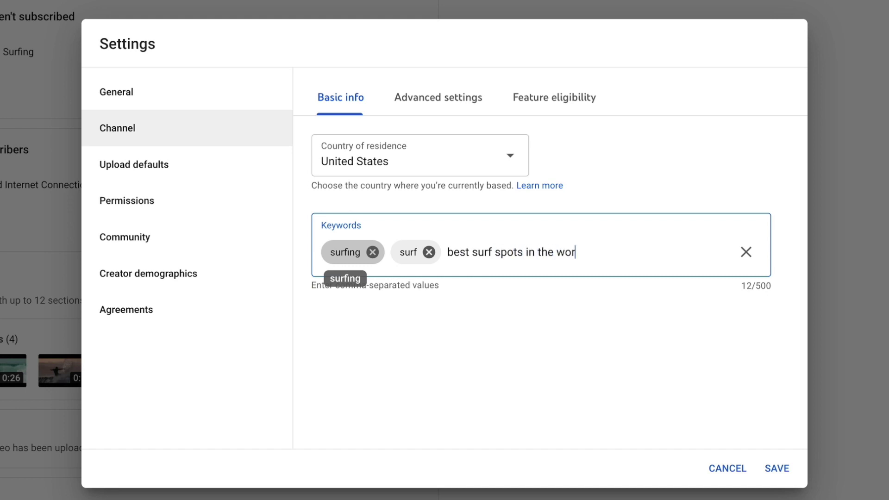
pyautogui.write('ld,working remotely,working ')
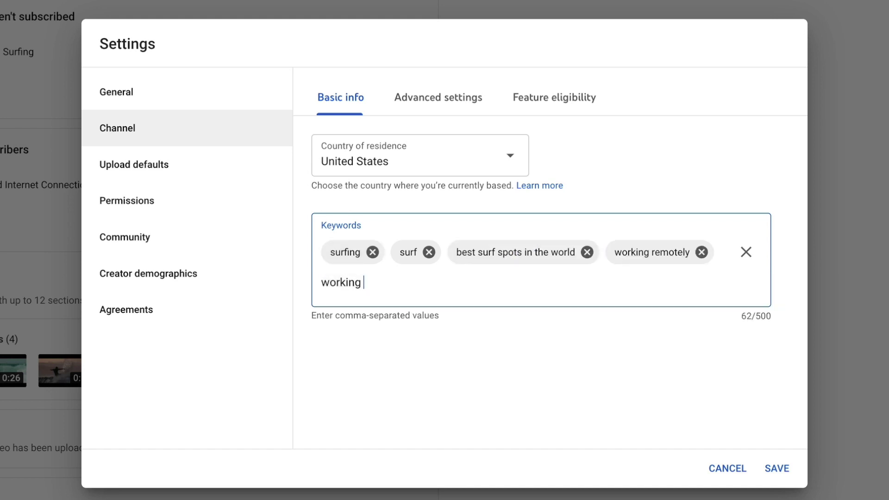
pyautogui.write('from remote locations')
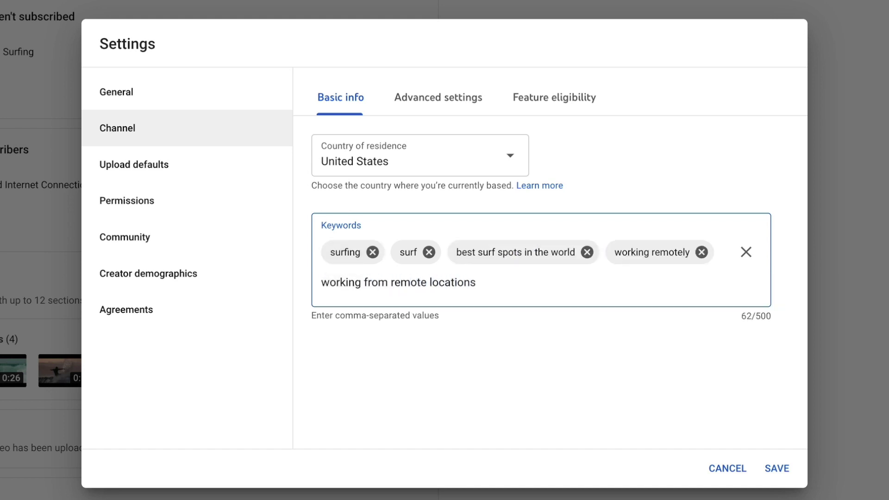
pyautogui.write(',remote work tips,')
pyautogui.click(549, 155)
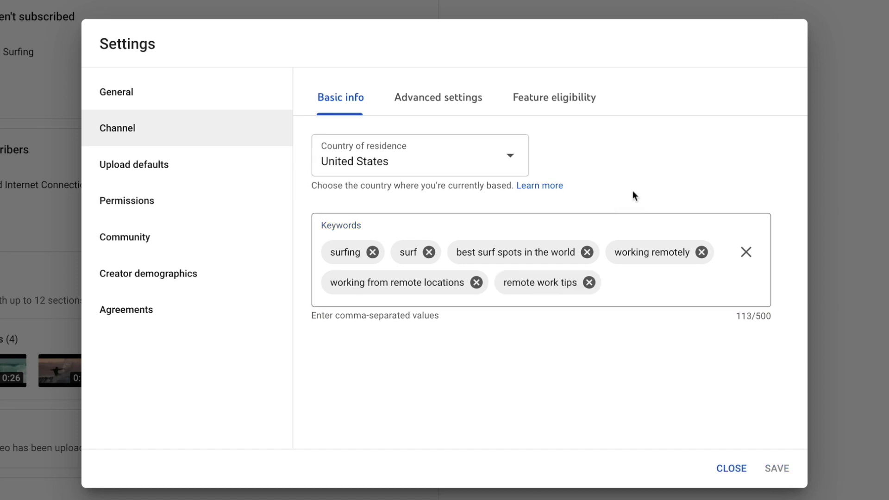
pyautogui.click(438, 106)
# - Mark the channel as not made for kids in Advanced settings
pyautogui.scroll(-5, 473, 265)
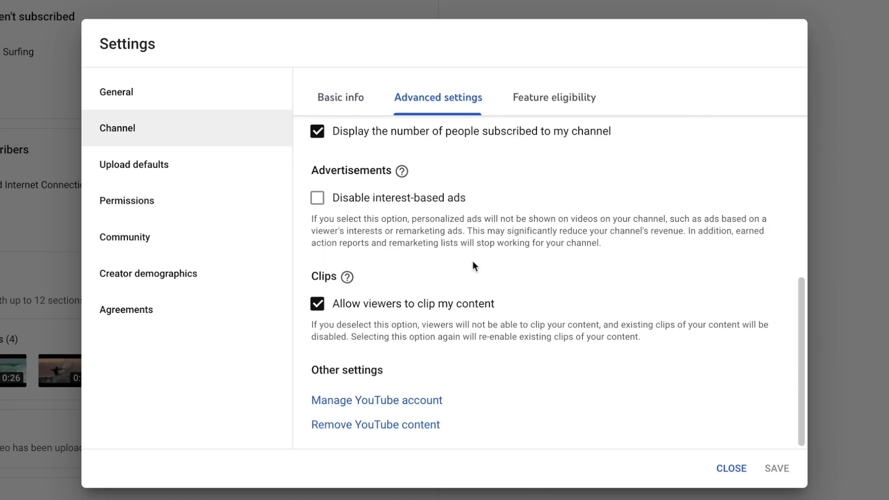
pyautogui.scroll(5, 474, 265)
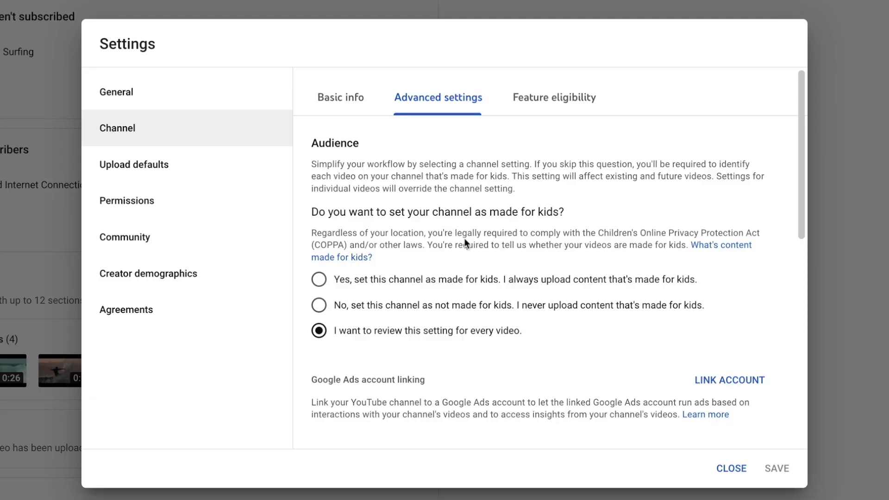
pyautogui.click(319, 305)
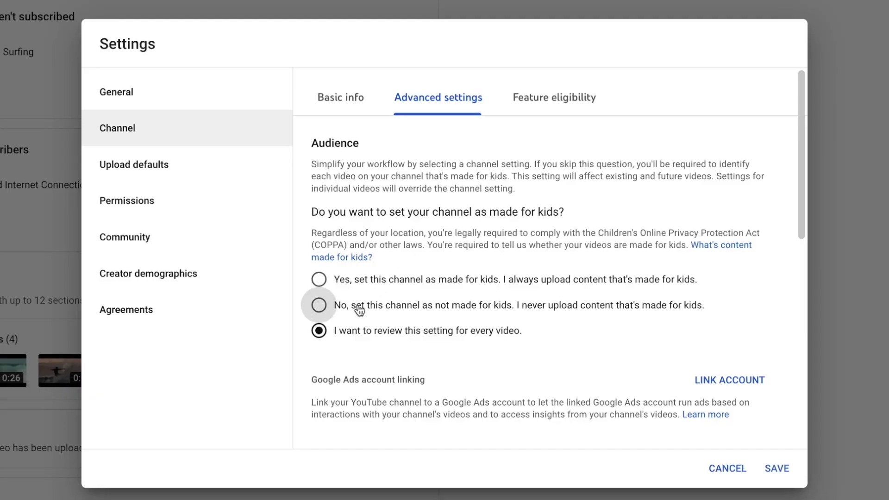
# - Review the remaining advanced options and bring up the Feature eligibility page
pyautogui.scroll(-1, 535, 359)
pyautogui.scroll(-3, 535, 358)
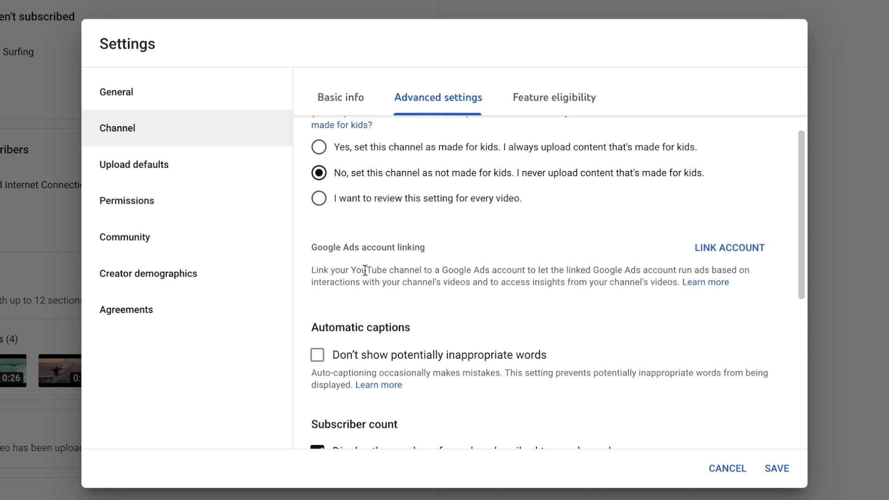
pyautogui.scroll(-2, 365, 270)
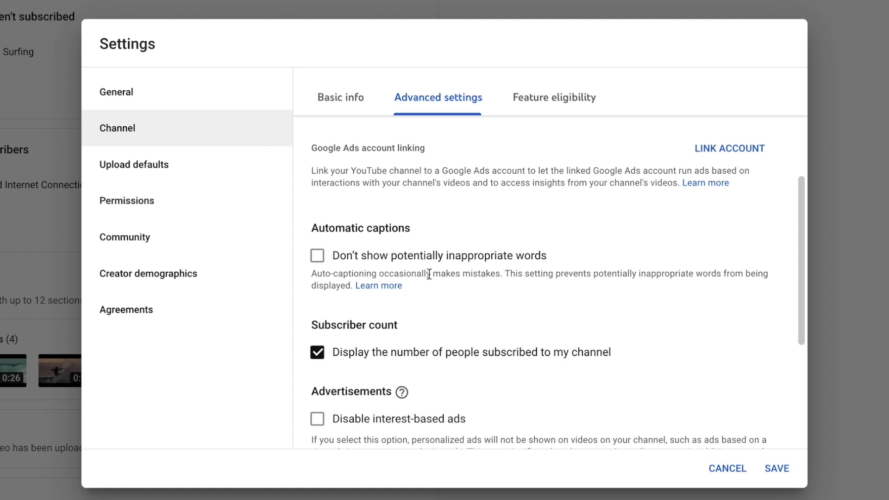
pyautogui.moveTo(404, 255); pyautogui.dragTo(507, 273)
pyautogui.click(512, 324)
pyautogui.scroll(-2, 508, 290)
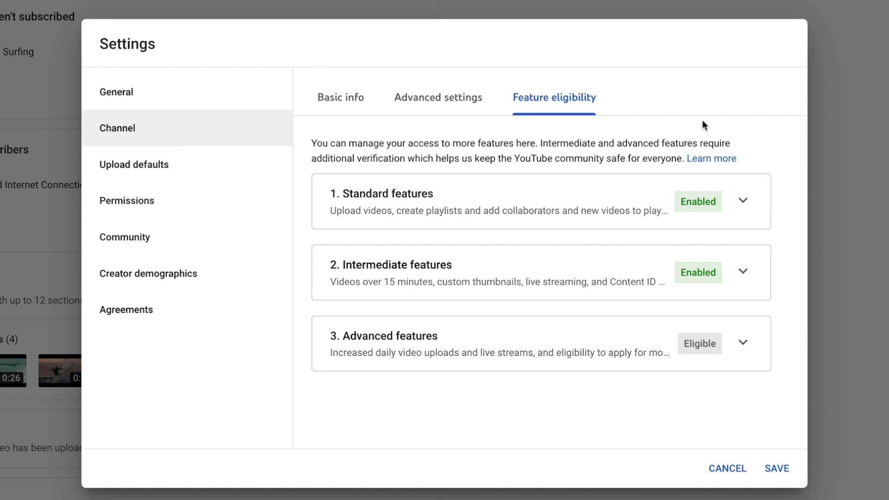
# - Open Upload defaults and place the cursor in the default Title field
pyautogui.click(127, 162)
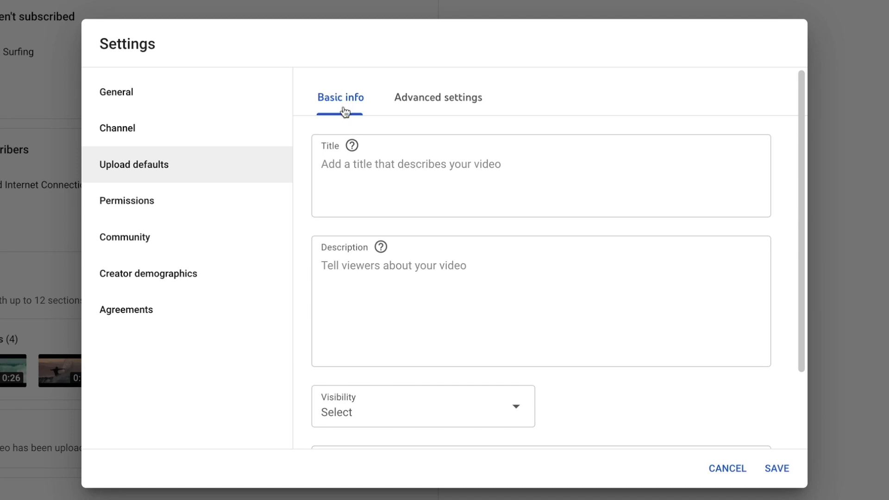
pyautogui.click(356, 164)
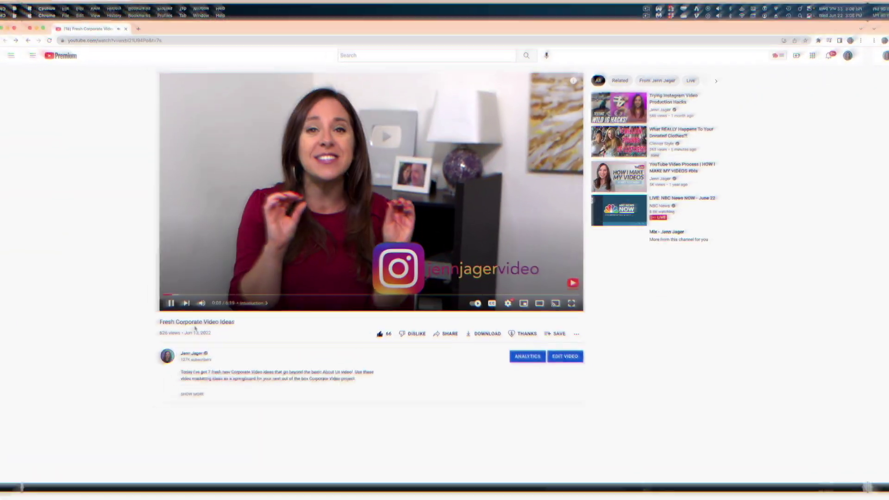
# - Expand the Fresh Corporate Video Ideas description to reveal its chapters and links
pyautogui.click(183, 402)
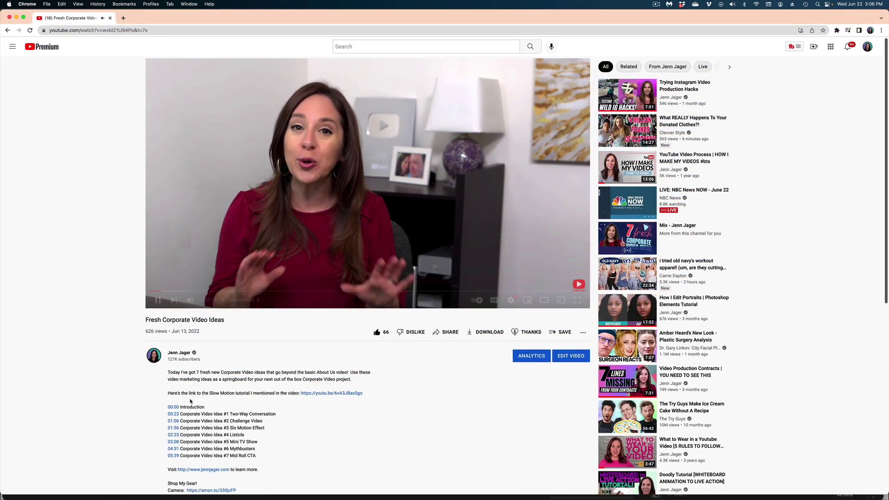
pyautogui.scroll(-7, 187, 403)
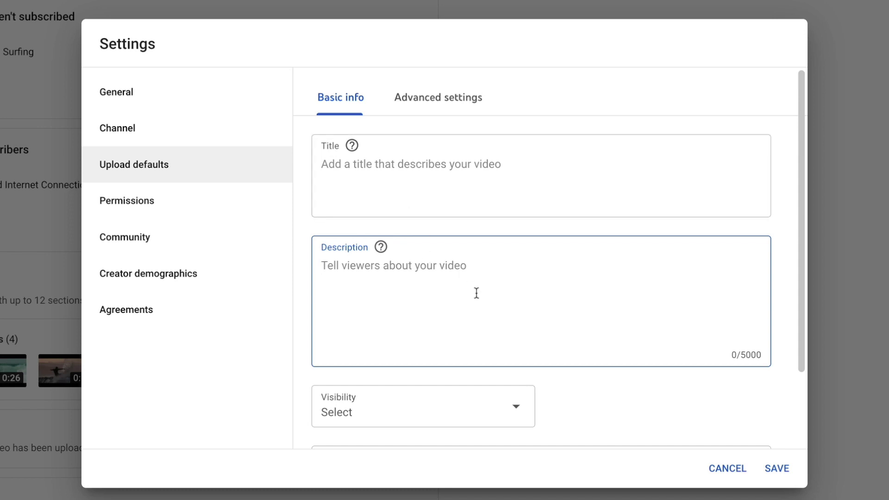
pyautogui.scroll(-2, 555, 407)
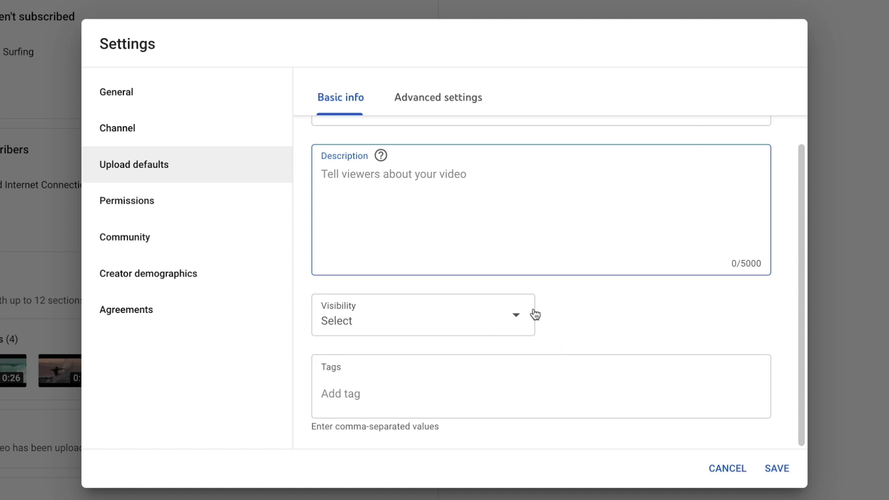
pyautogui.click(516, 318)
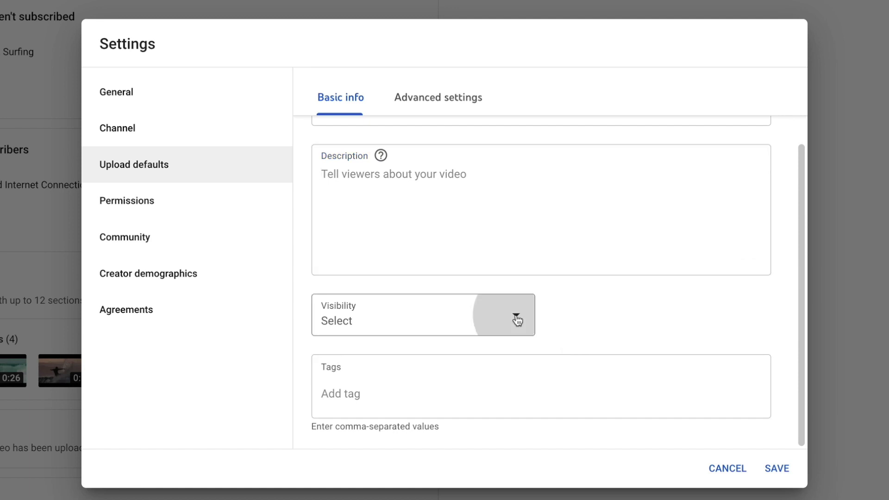
pyautogui.click(637, 304)
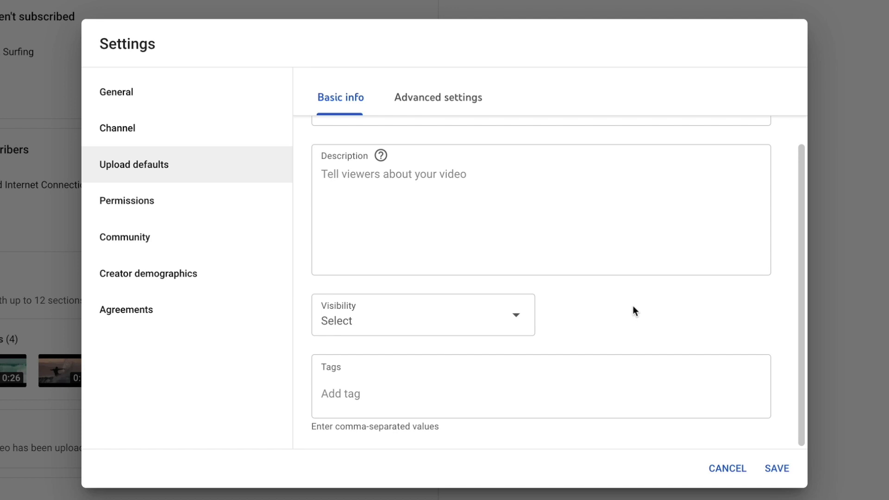
pyautogui.click(406, 400)
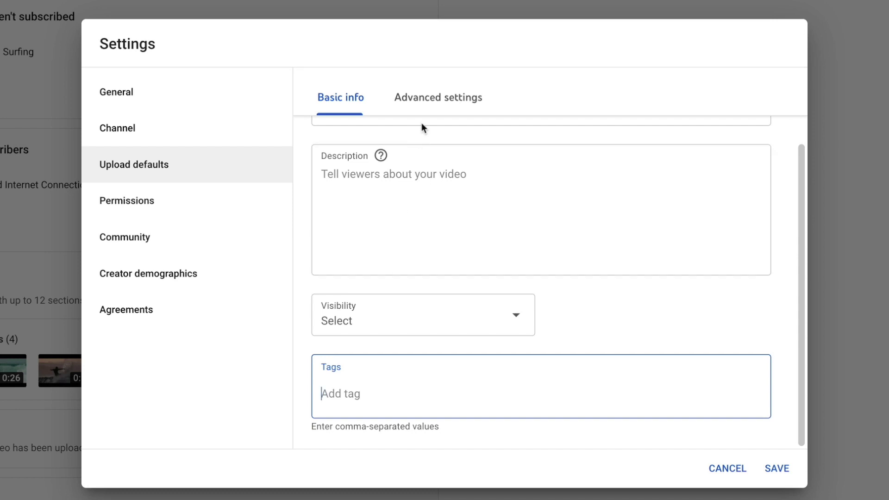
# - Keep Standard YouTube License as the default license in advanced upload defaults
pyautogui.click(429, 98)
pyautogui.scroll(2, 324, 254)
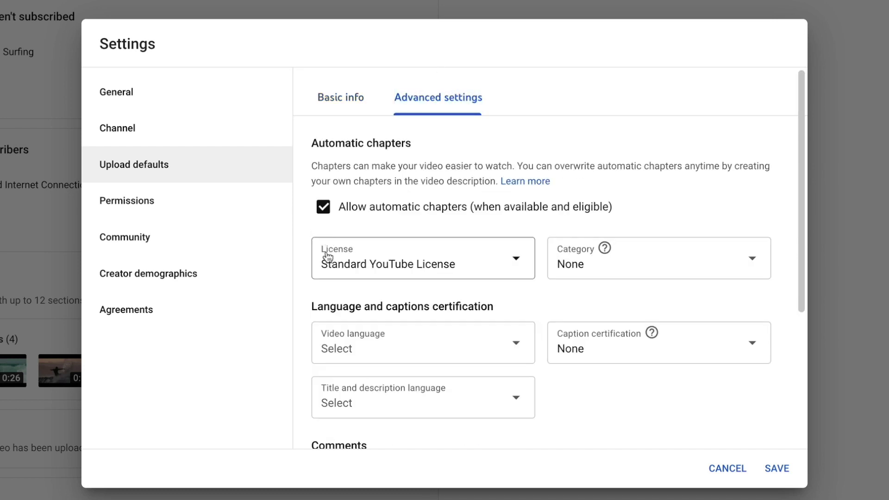
pyautogui.click(403, 267)
pyautogui.click(403, 269)
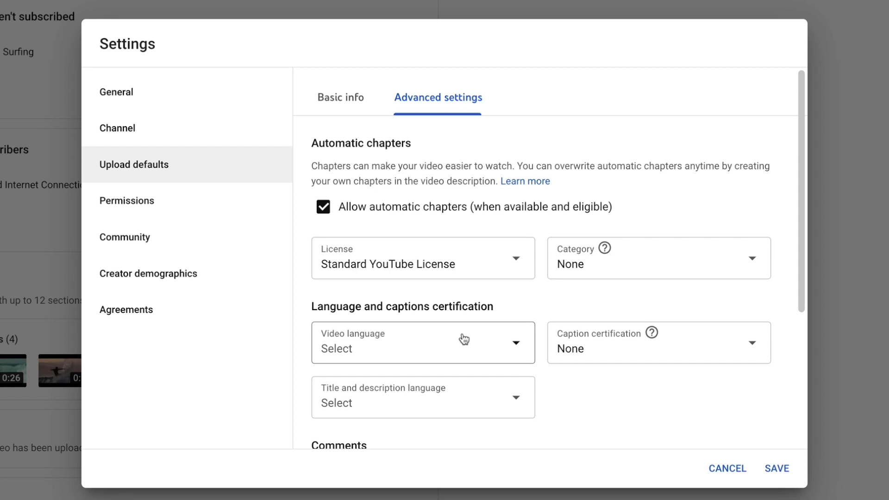
# - Review the Comments upload defaults and go to the Permissions page
pyautogui.scroll(-1, 510, 341)
pyautogui.scroll(-2, 617, 337)
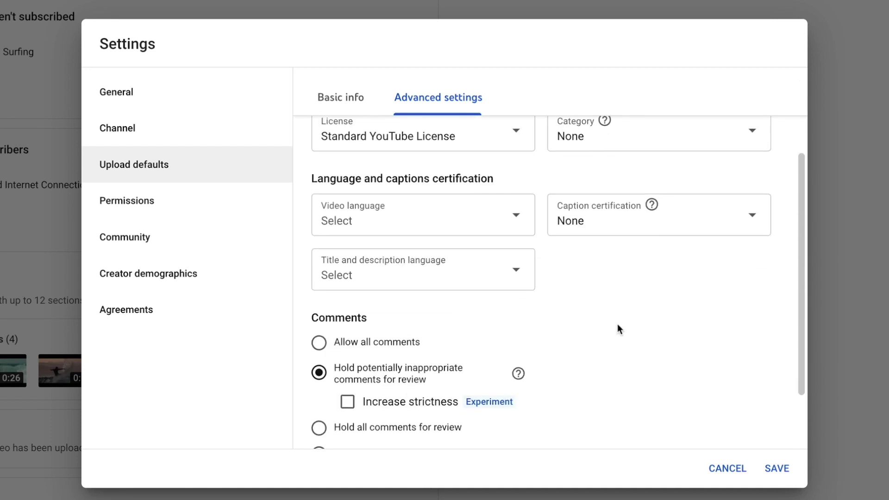
pyautogui.scroll(-1, 601, 310)
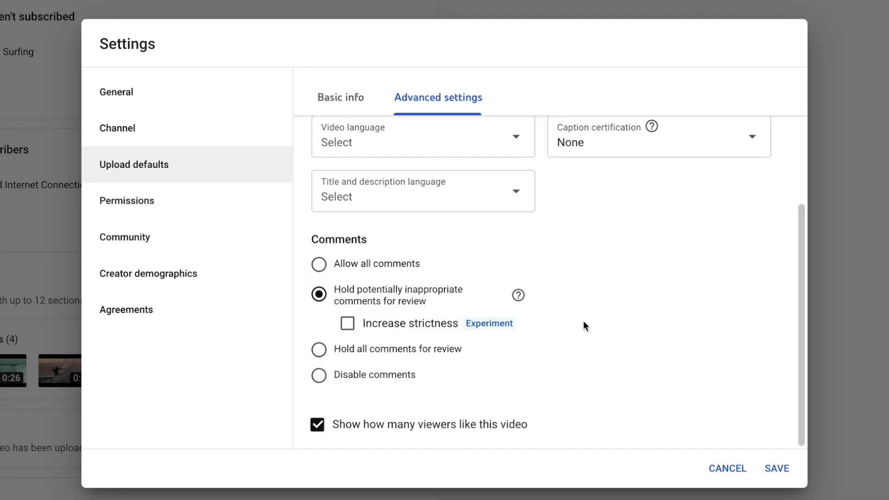
pyautogui.click(152, 206)
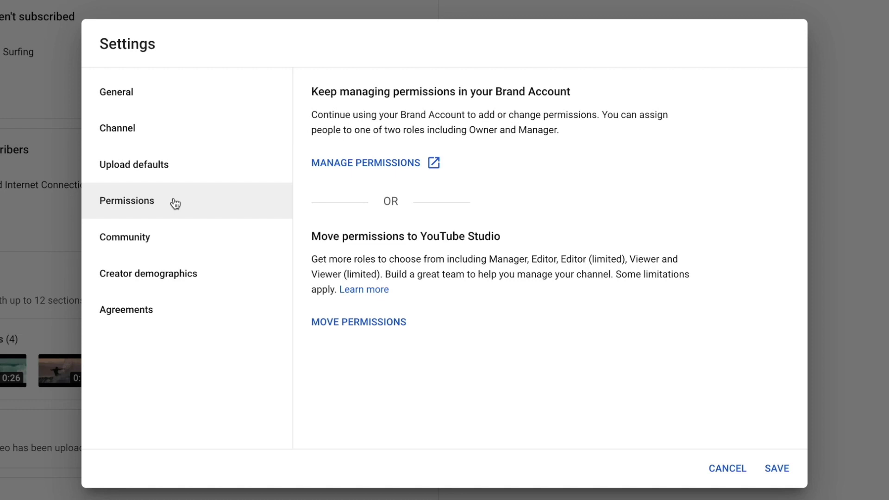
# - Open Community settings and scroll through the moderator, approved user and hidden user filters
pyautogui.click(124, 241)
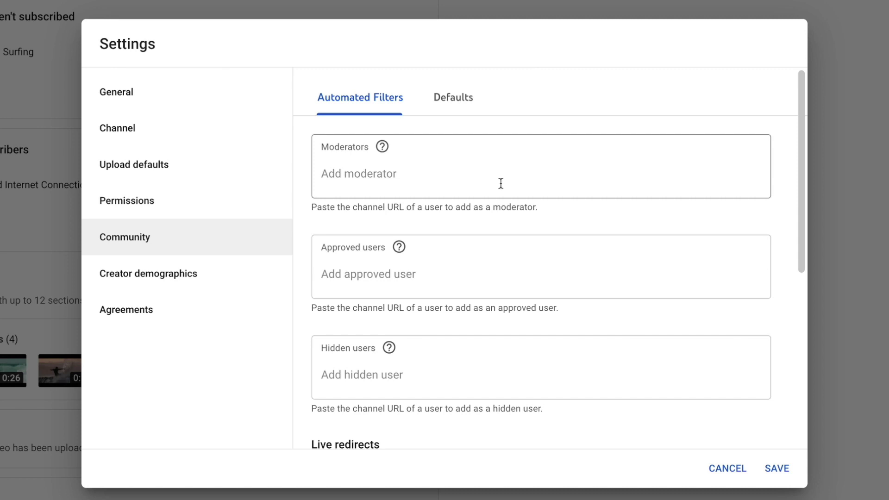
pyautogui.scroll(-1, 500, 183)
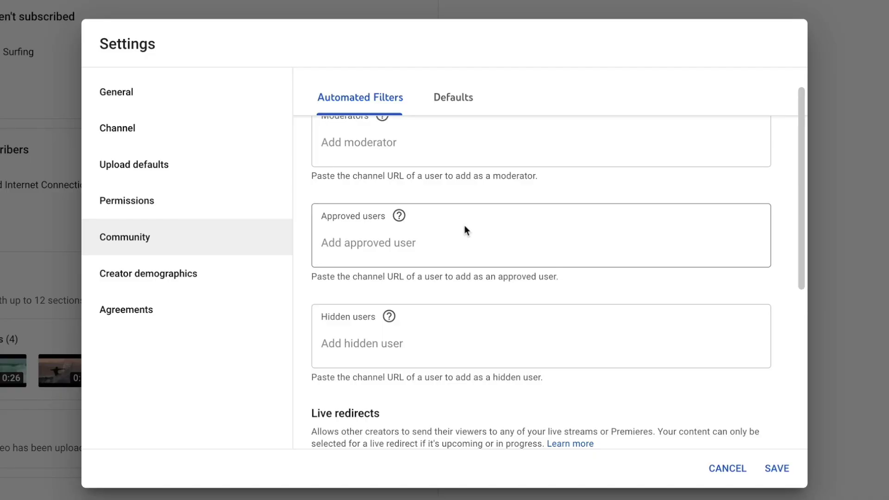
pyautogui.scroll(-2, 465, 225)
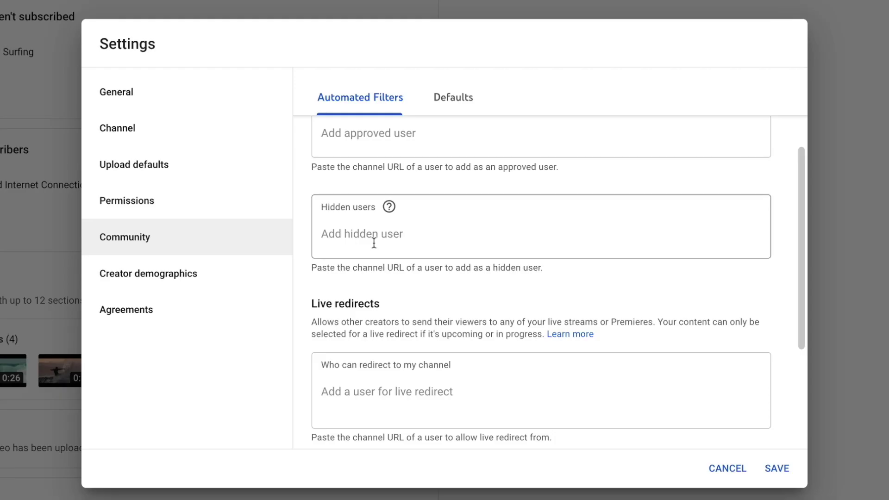
# - Scroll through Automated Filters to the Blocked words and Block links options
pyautogui.scroll(-4, 373, 242)
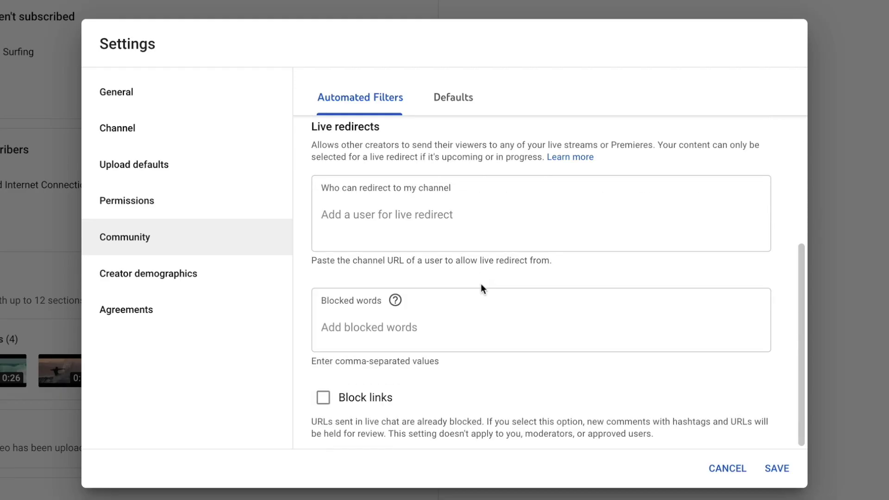
pyautogui.scroll(1, 440, 204)
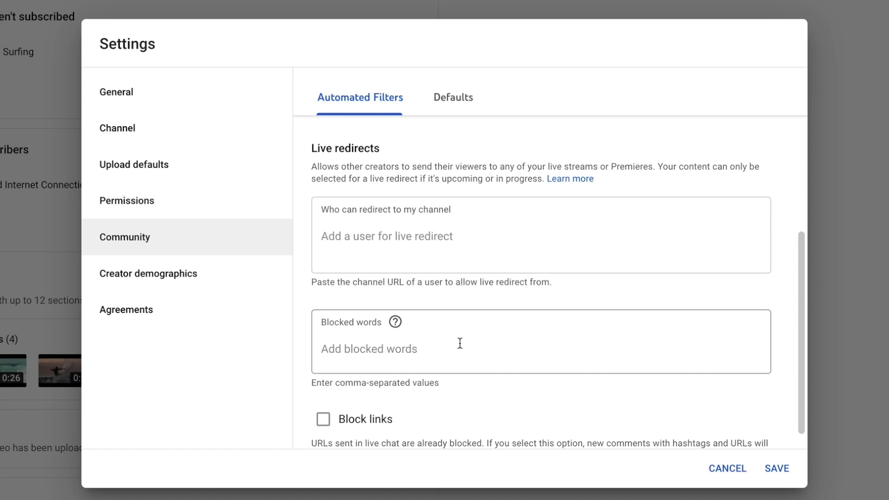
pyautogui.scroll(-1, 459, 343)
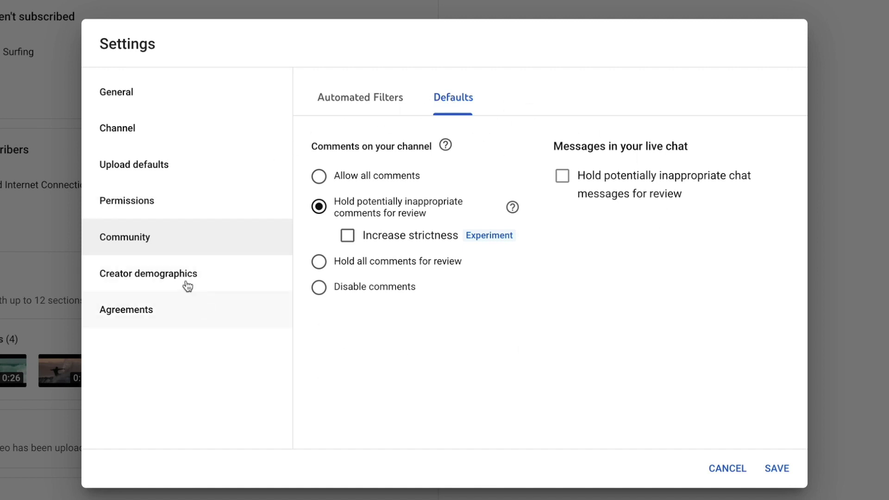
# - Review the Creator demographics page, then the Agreements page's YouTube Terms of Service statement
pyautogui.click(172, 278)
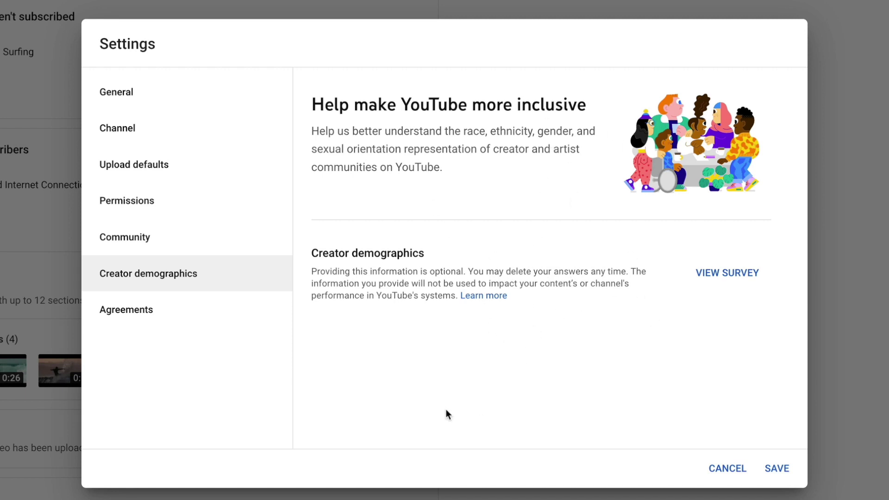
pyautogui.click(157, 318)
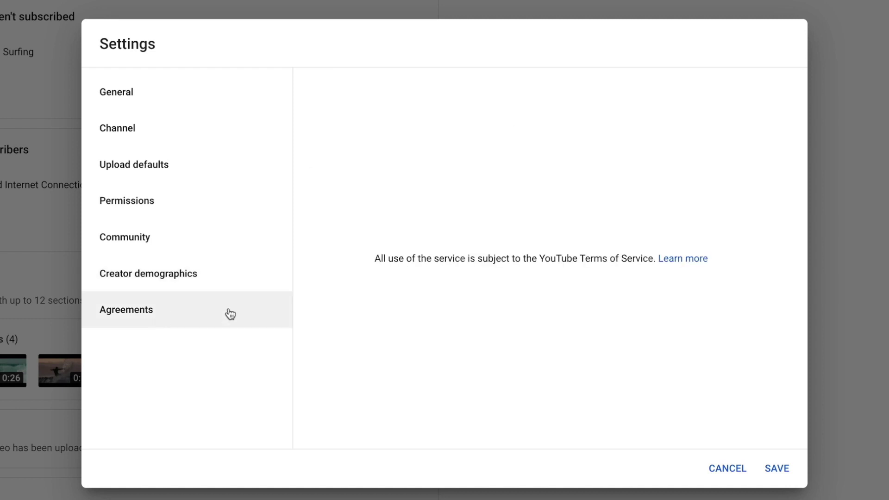
pyautogui.moveTo(509, 258); pyautogui.dragTo(611, 253)
pyautogui.click(522, 254)
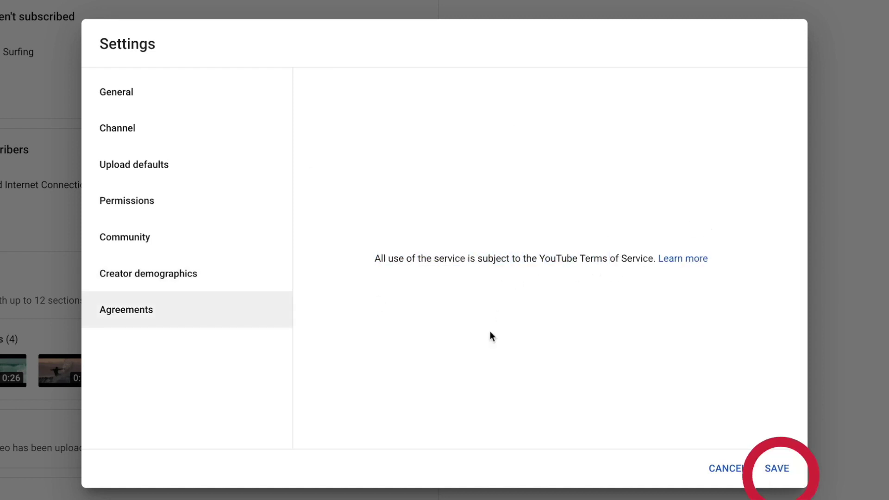